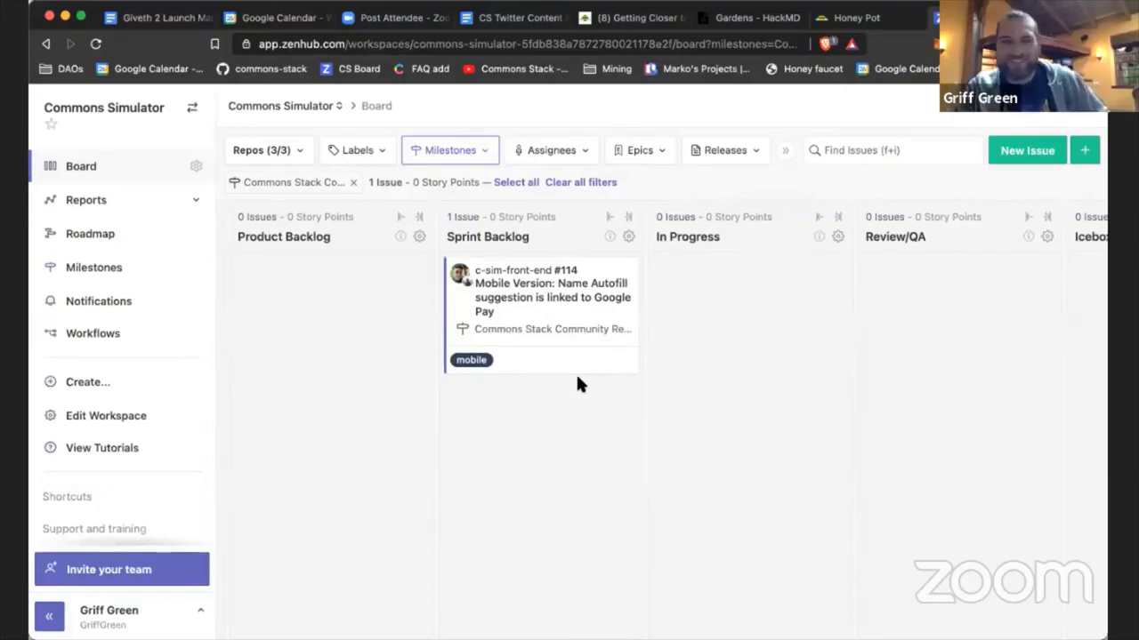
Open the Name Autofill issue #114 from the Sprint Backlog and examine its description, screenshot and comment history.
scroll(577, 381, "right", 10)
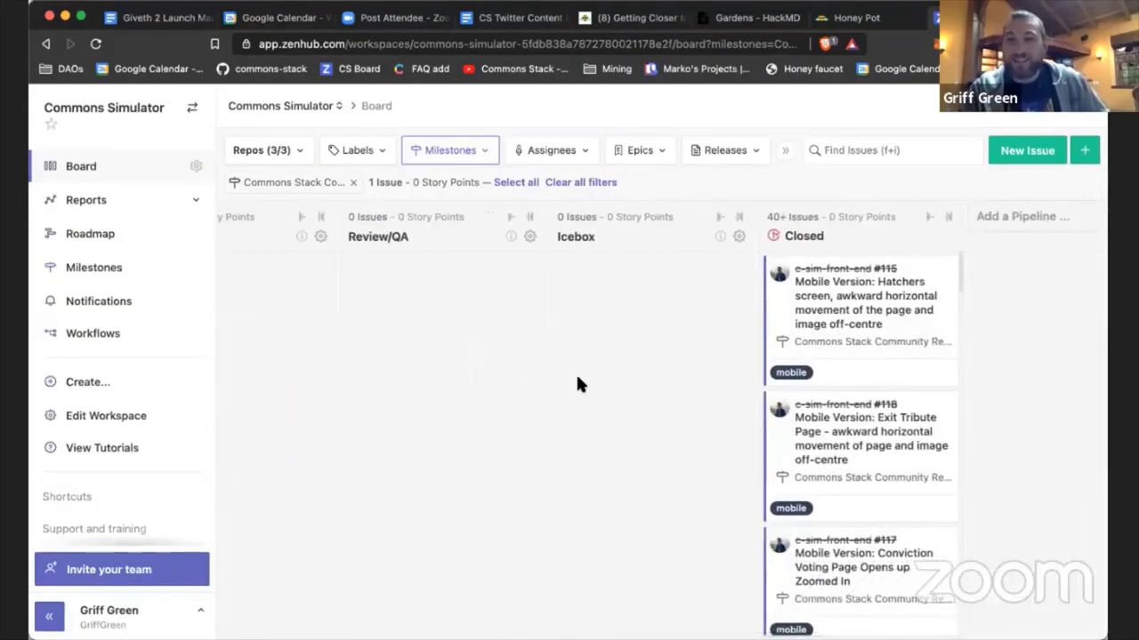
scroll(576, 382, "left", 5)
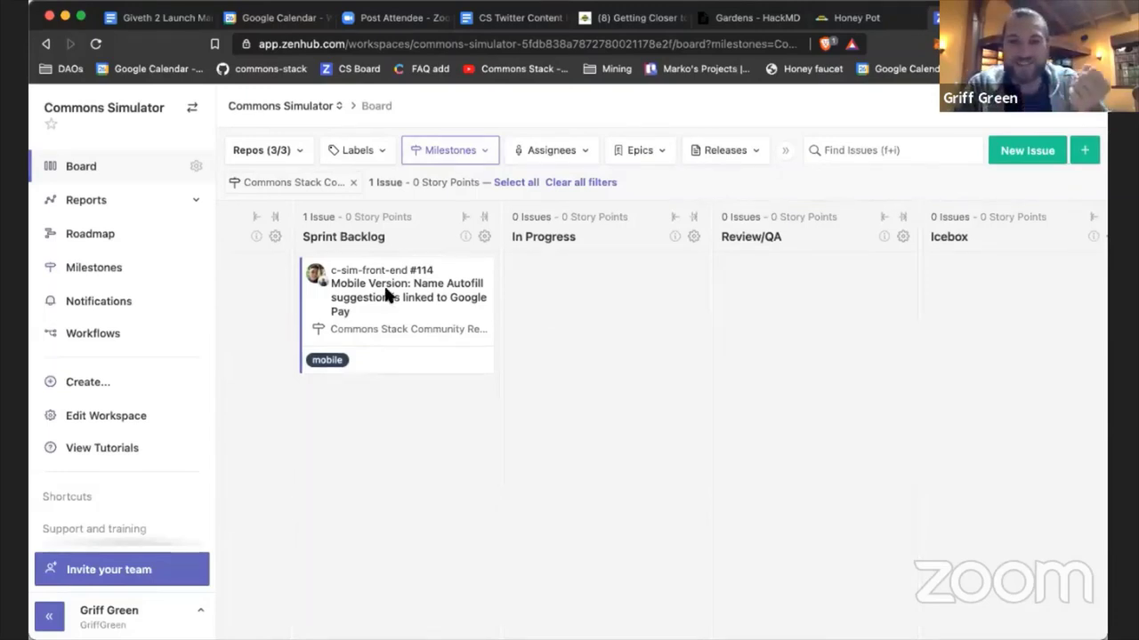
scroll(384, 297, "left", 5)
scroll(433, 298, "right", 4)
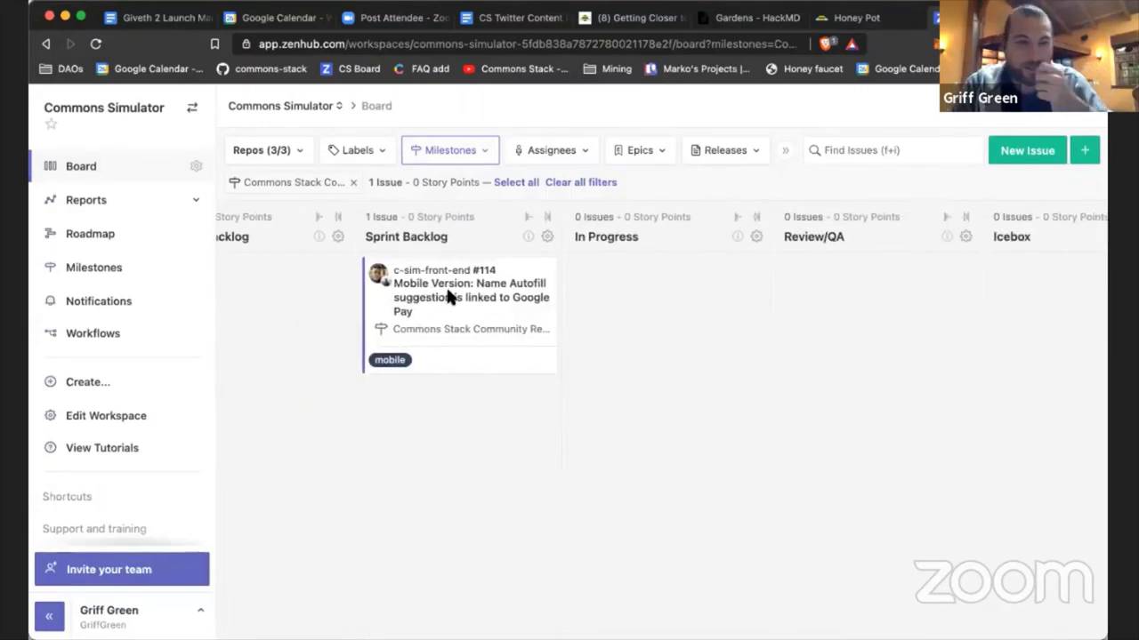
left_click(449, 296)
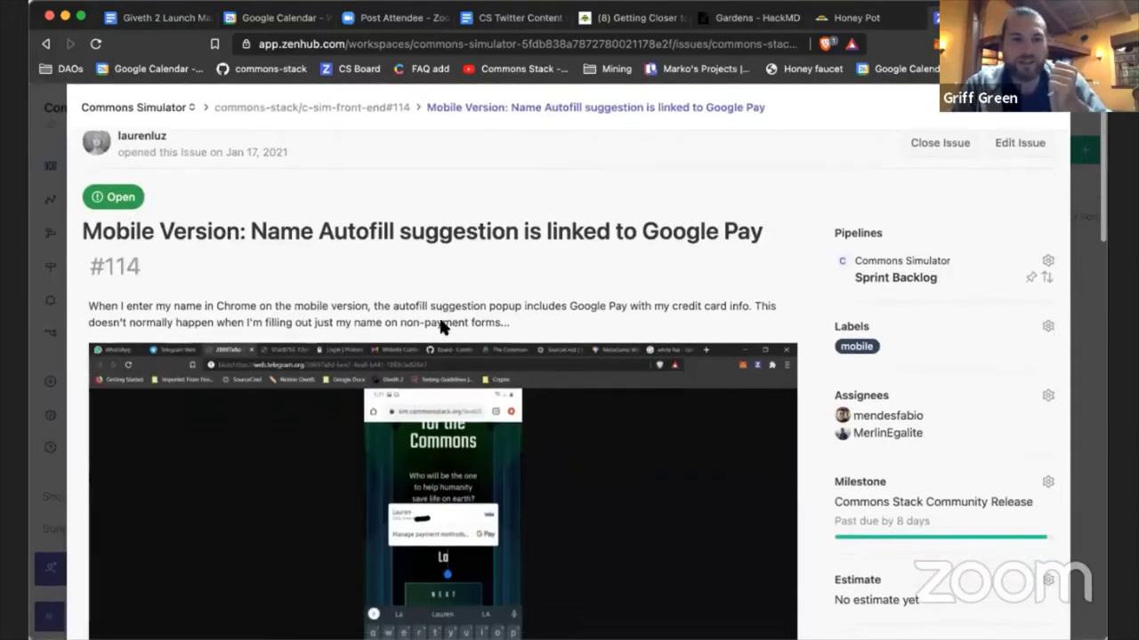
scroll(440, 322, "down", 3)
scroll(442, 323, "down", 5)
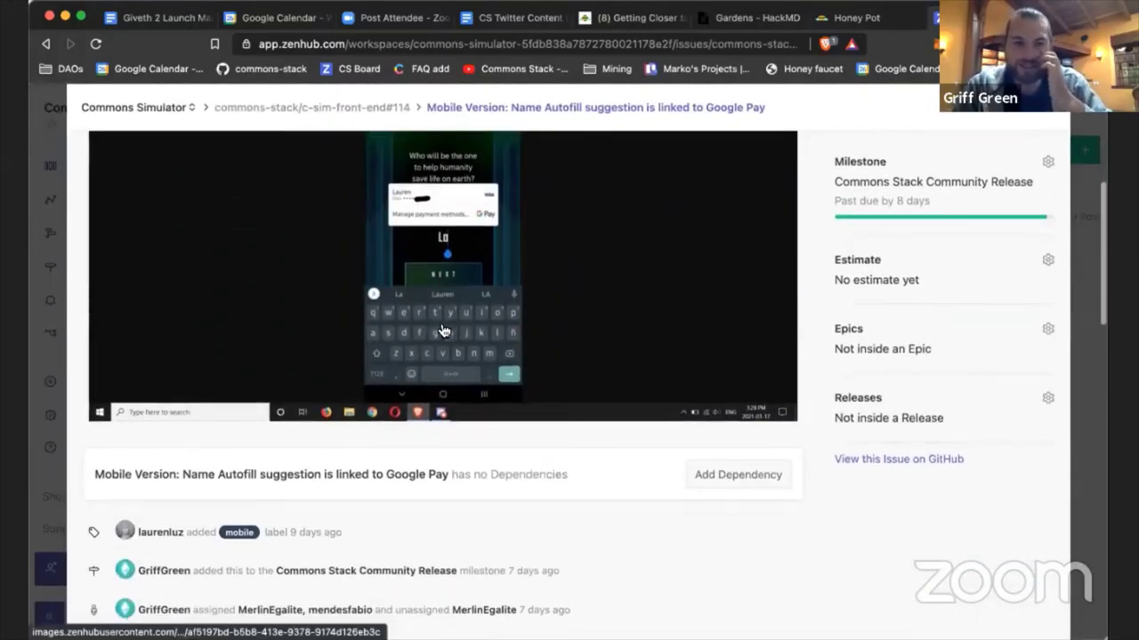
scroll(443, 330, "up", 8)
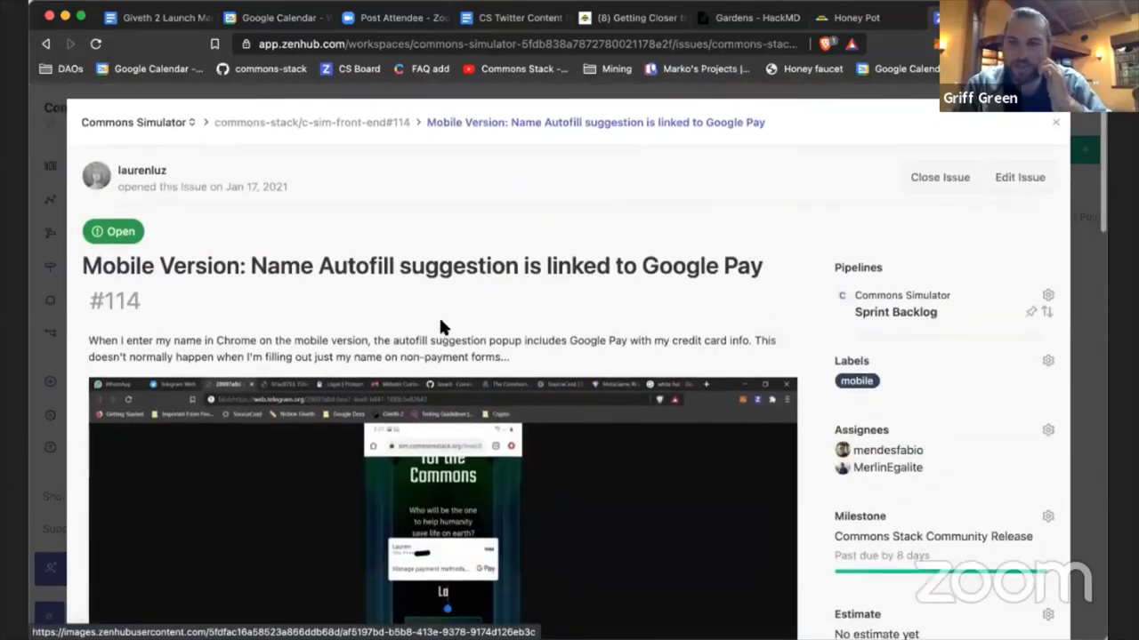
scroll(440, 320, "down", 3)
scroll(442, 329, "down", 15)
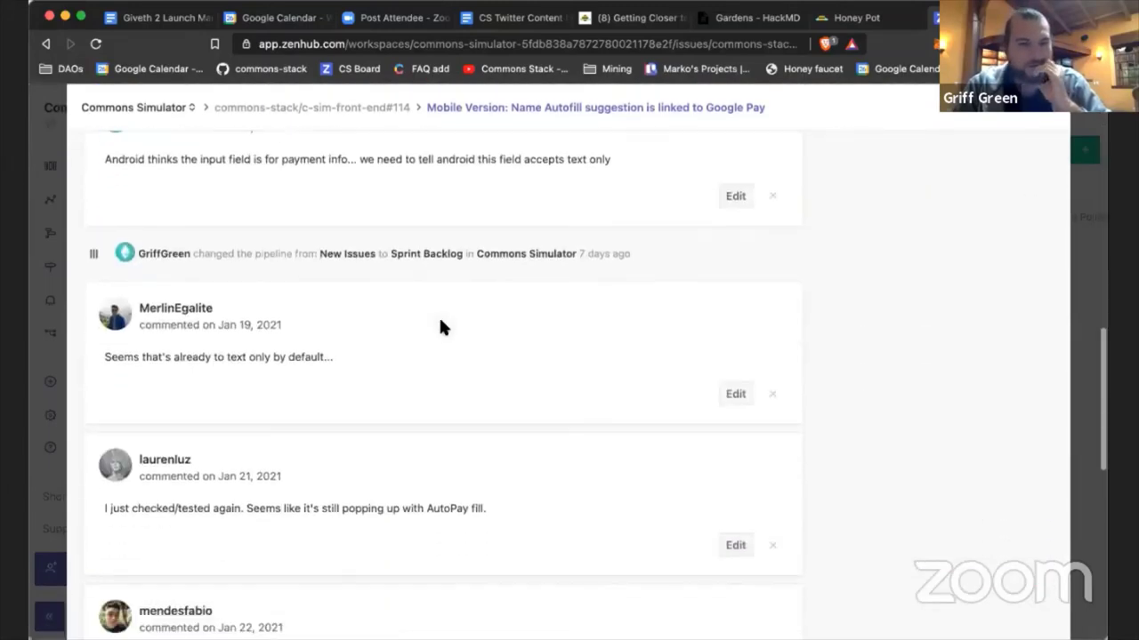
scroll(440, 327, "down", 5)
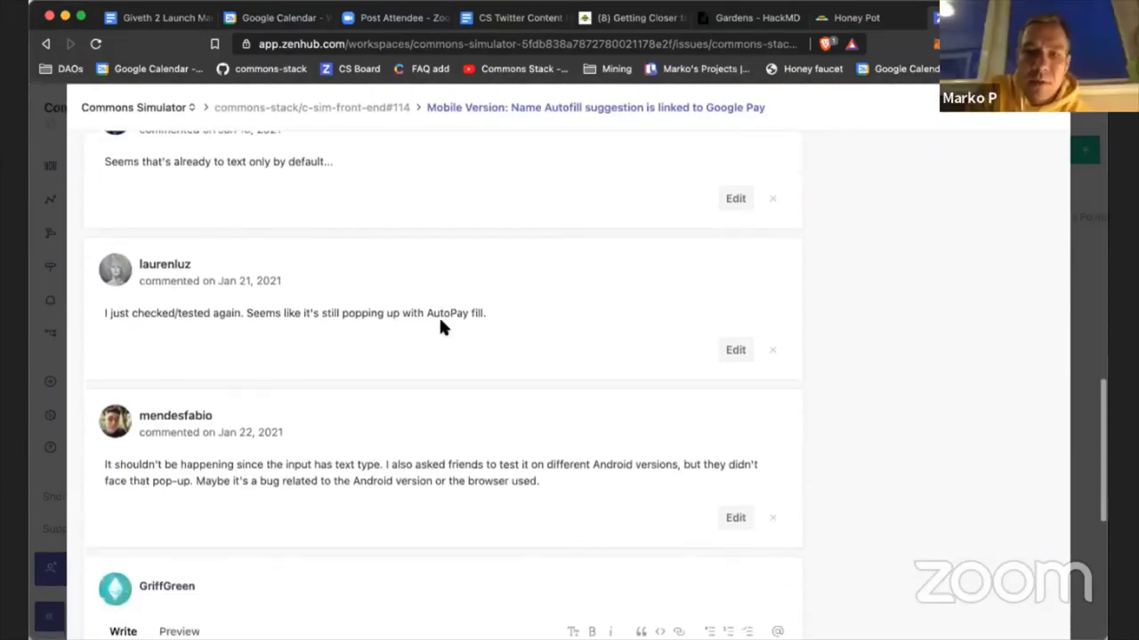
scroll(440, 327, "down", 1)
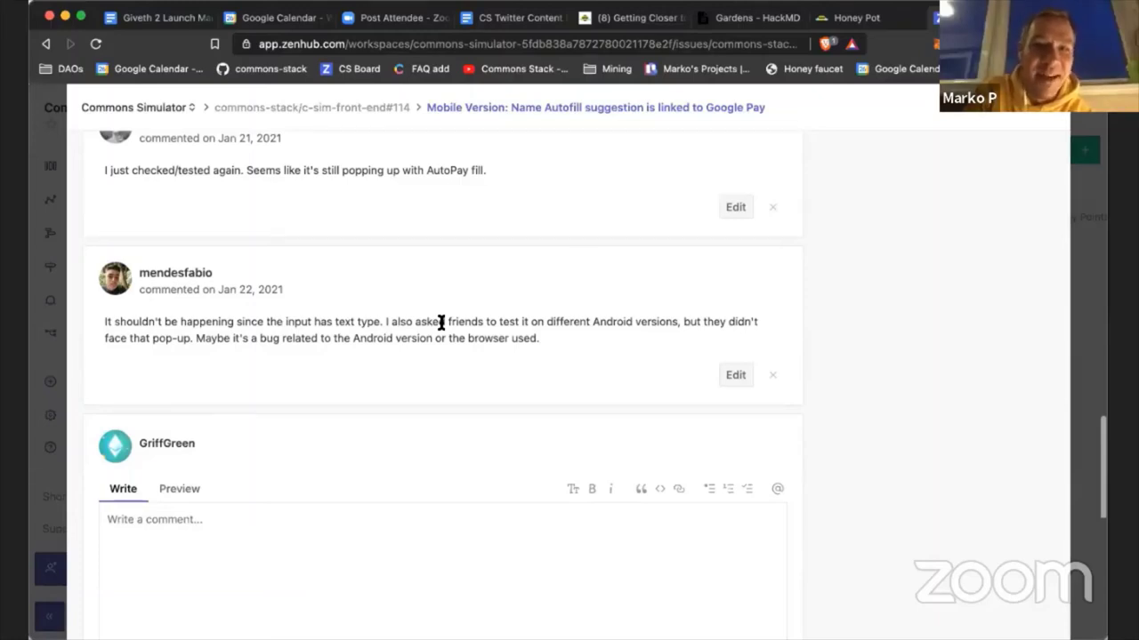
scroll(441, 323, "up", 5)
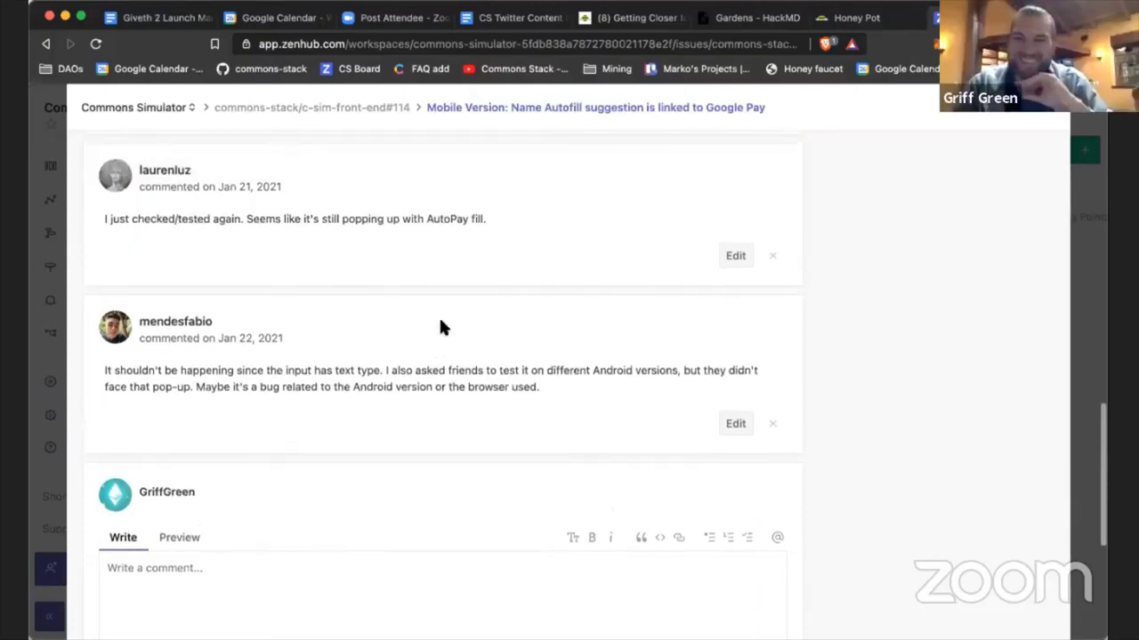
scroll(440, 328, "up", 10)
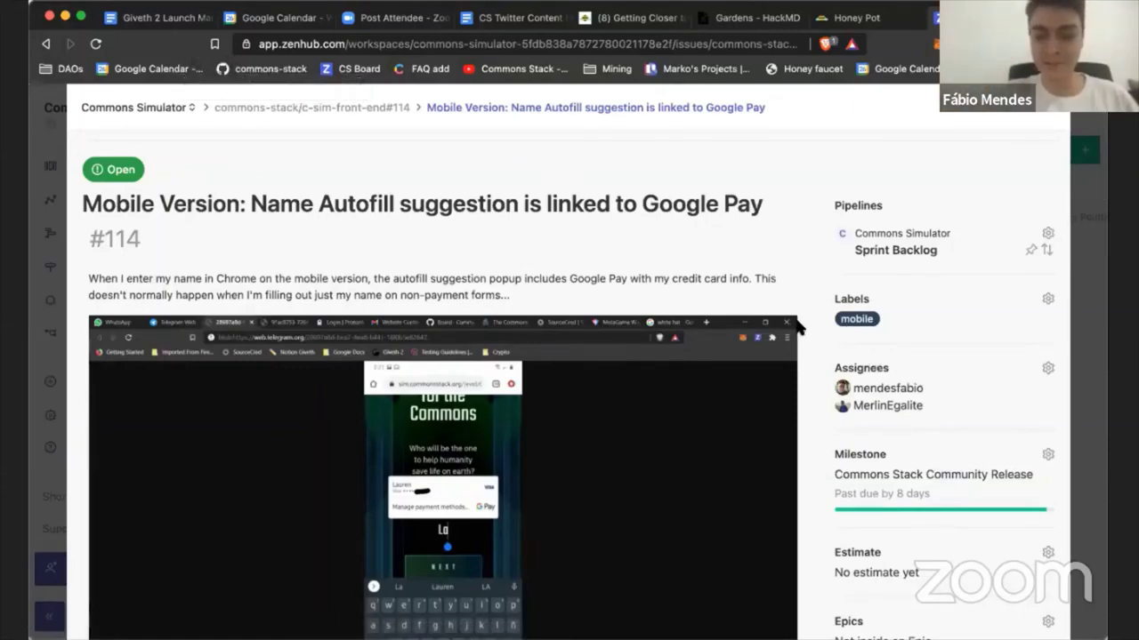
Remove the second listed assignee from issue #114.
scroll(796, 327, "down", 3)
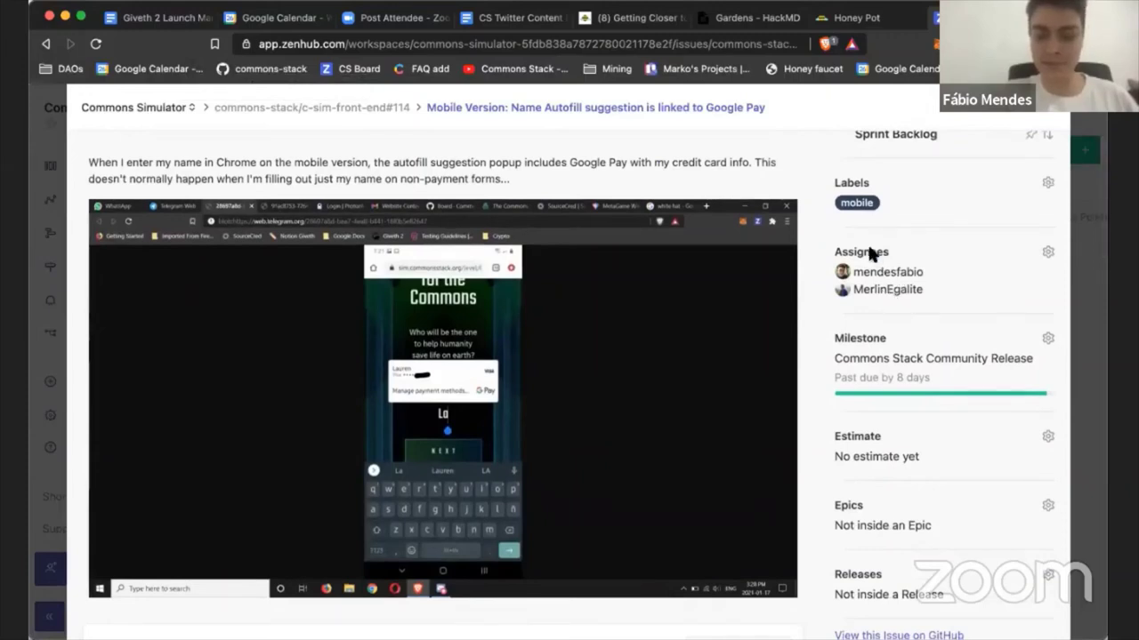
left_click(871, 253)
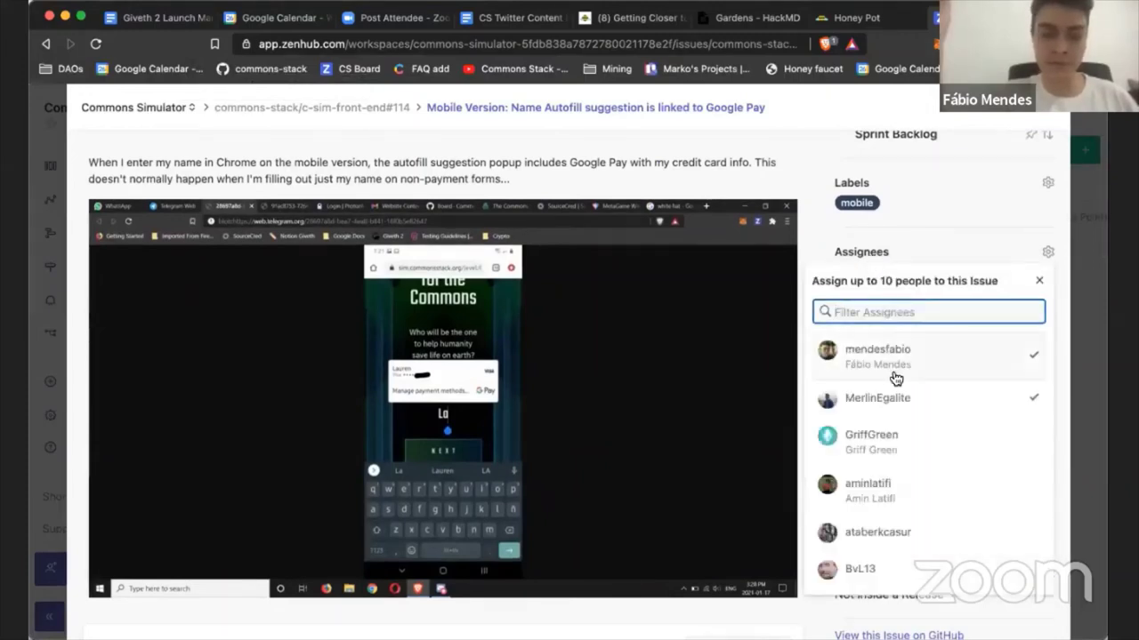
left_click(897, 402)
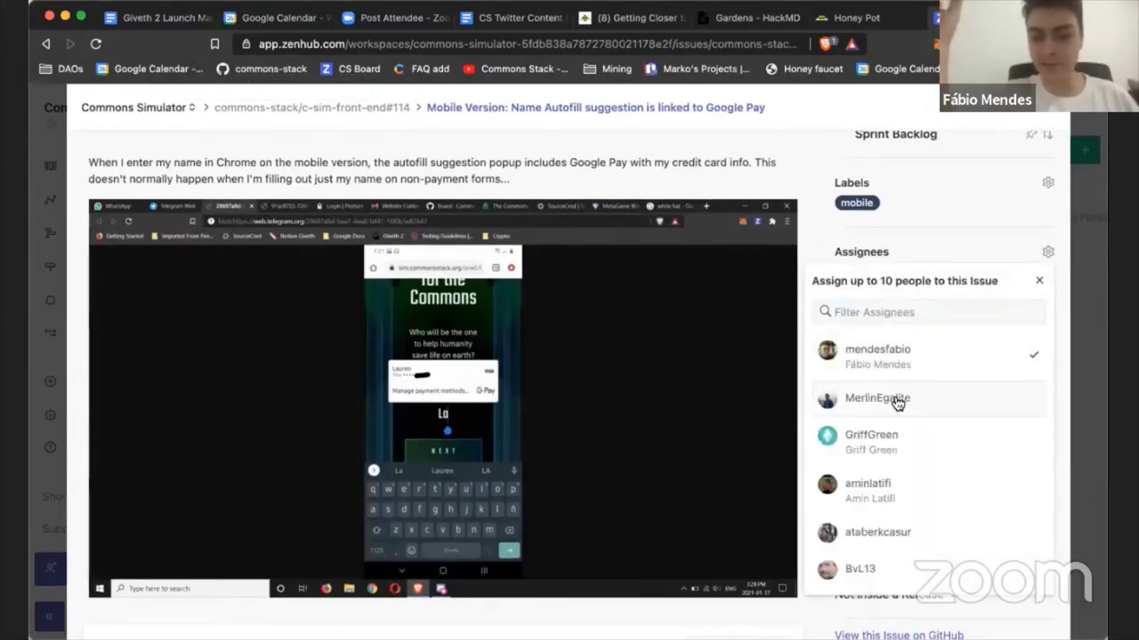
left_click(780, 149)
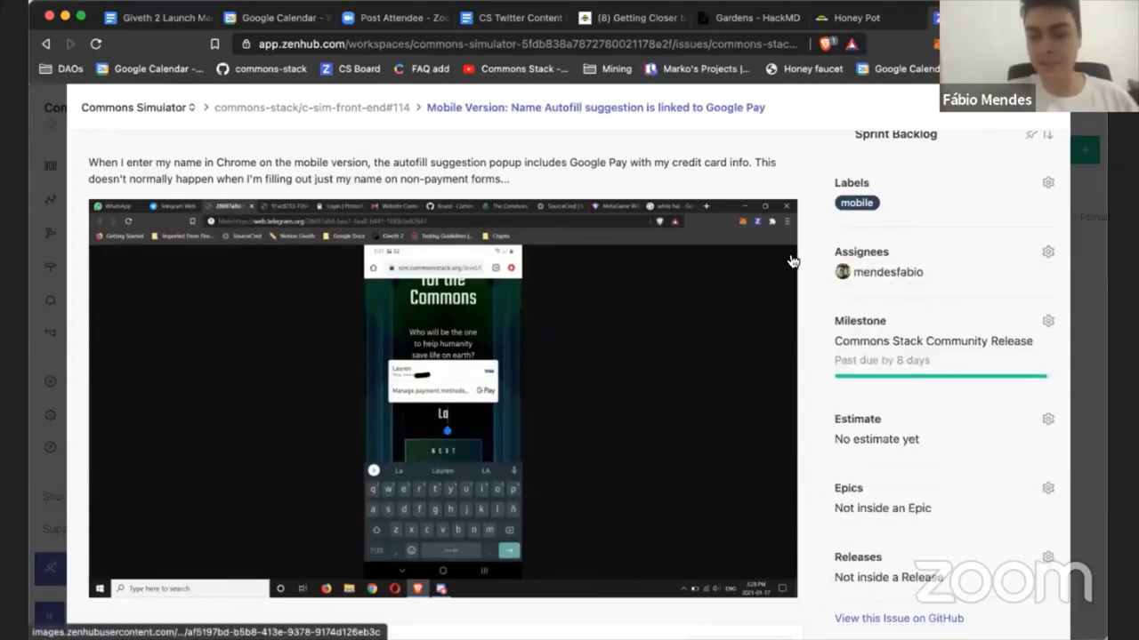
Set the milestone of issue #114 to Public Release for Level 1 and return to the board.
scroll(791, 260, "down", 5)
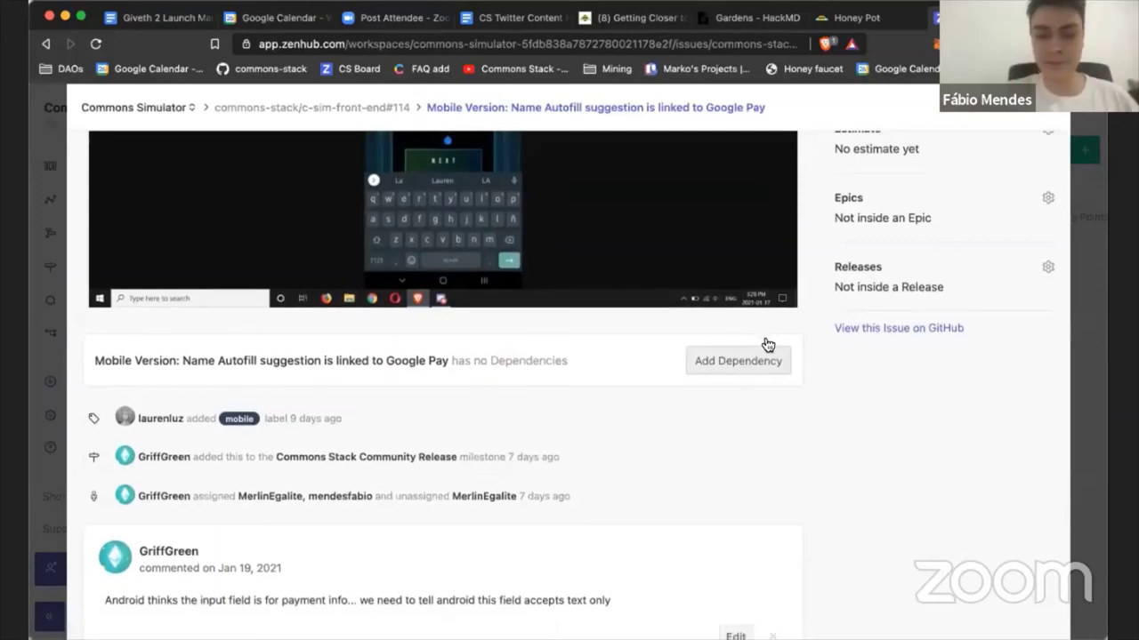
scroll(765, 343, "down", 4)
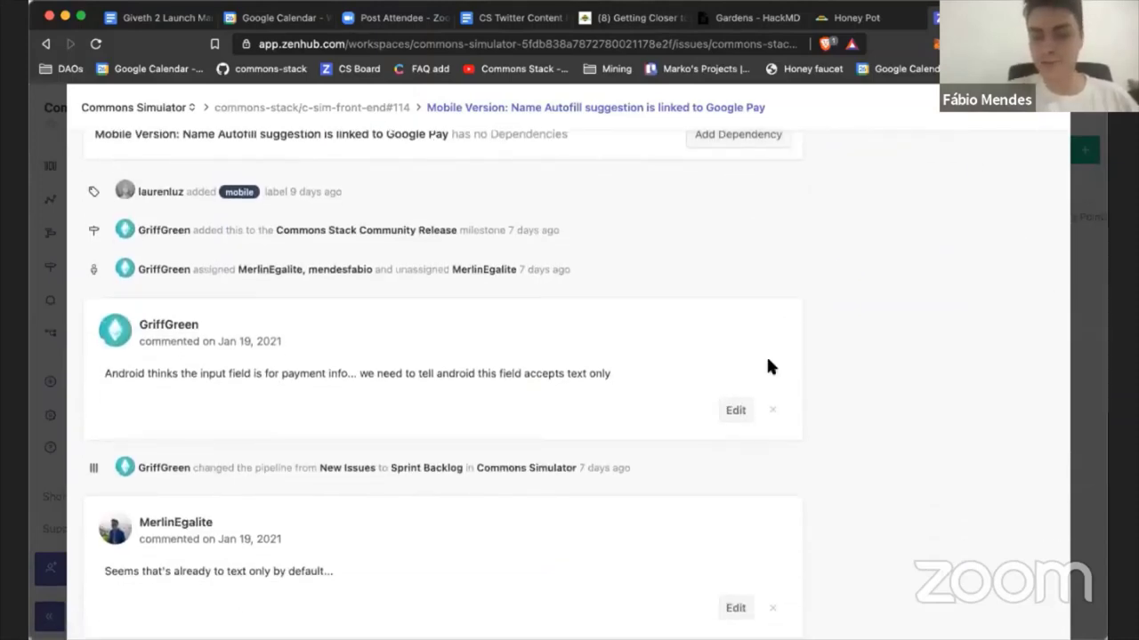
scroll(767, 360, "down", 10)
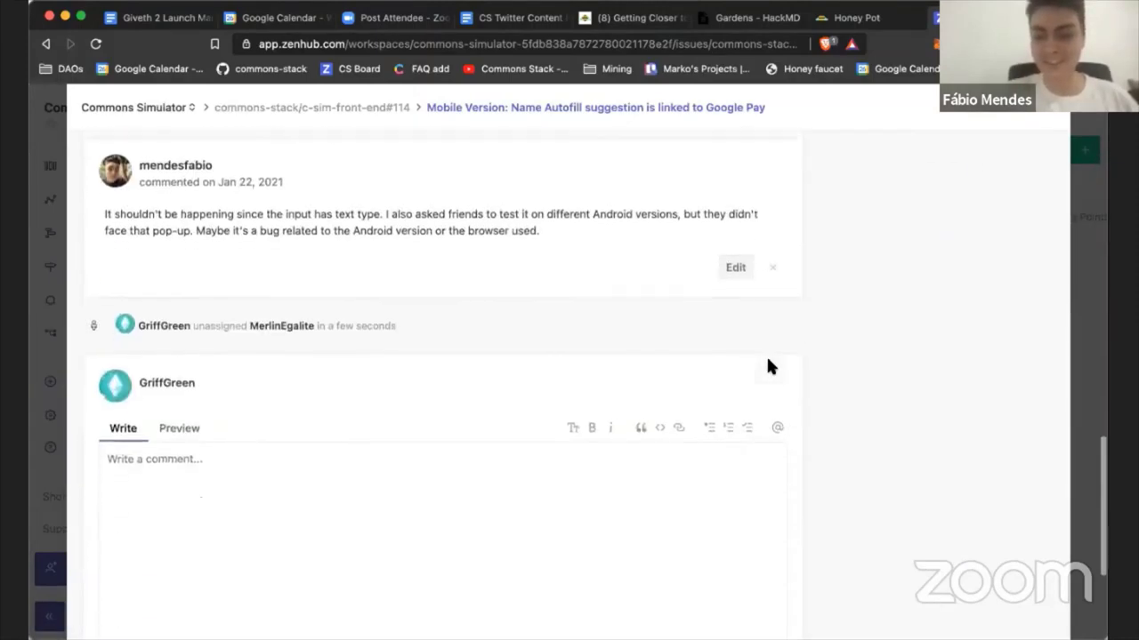
scroll(765, 354, "up", 15)
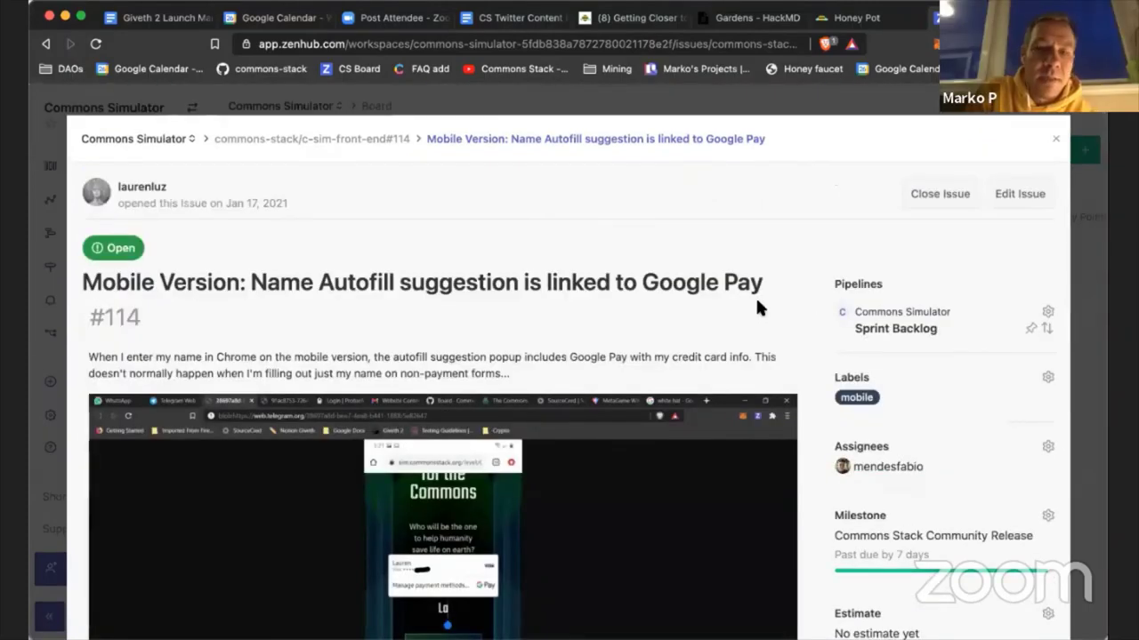
scroll(801, 332, "down", 4)
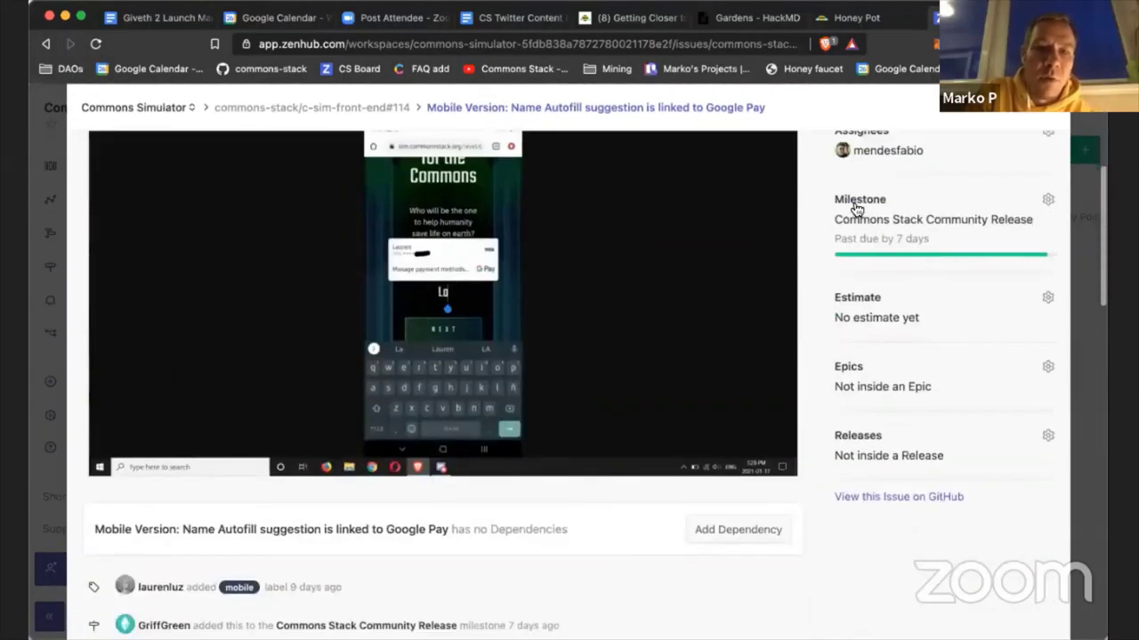
left_click(853, 201)
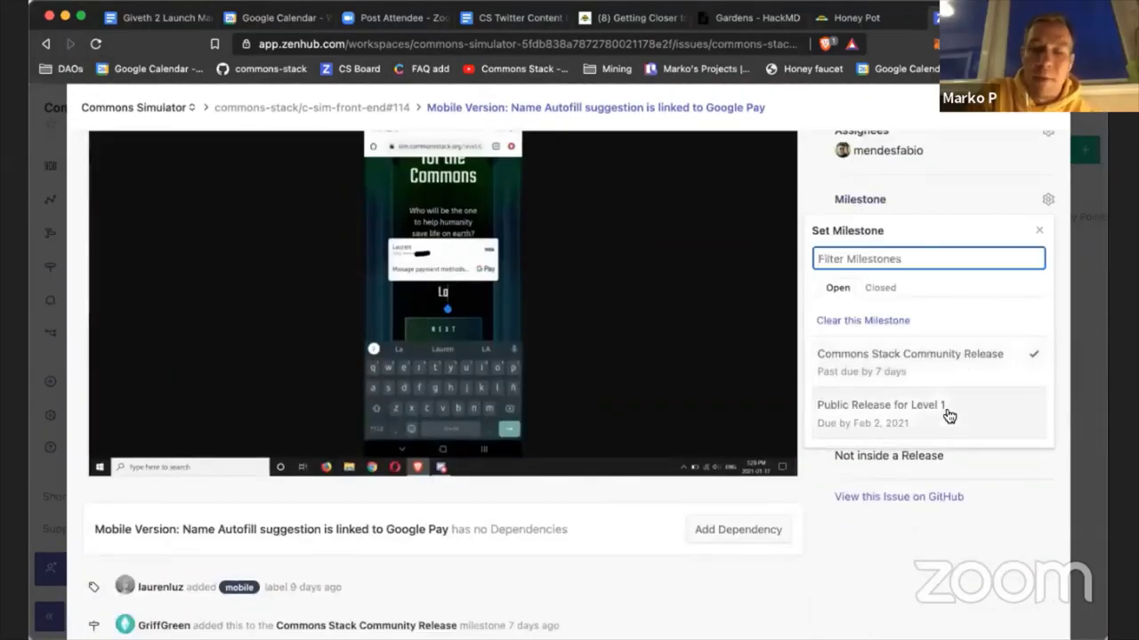
left_click(912, 382)
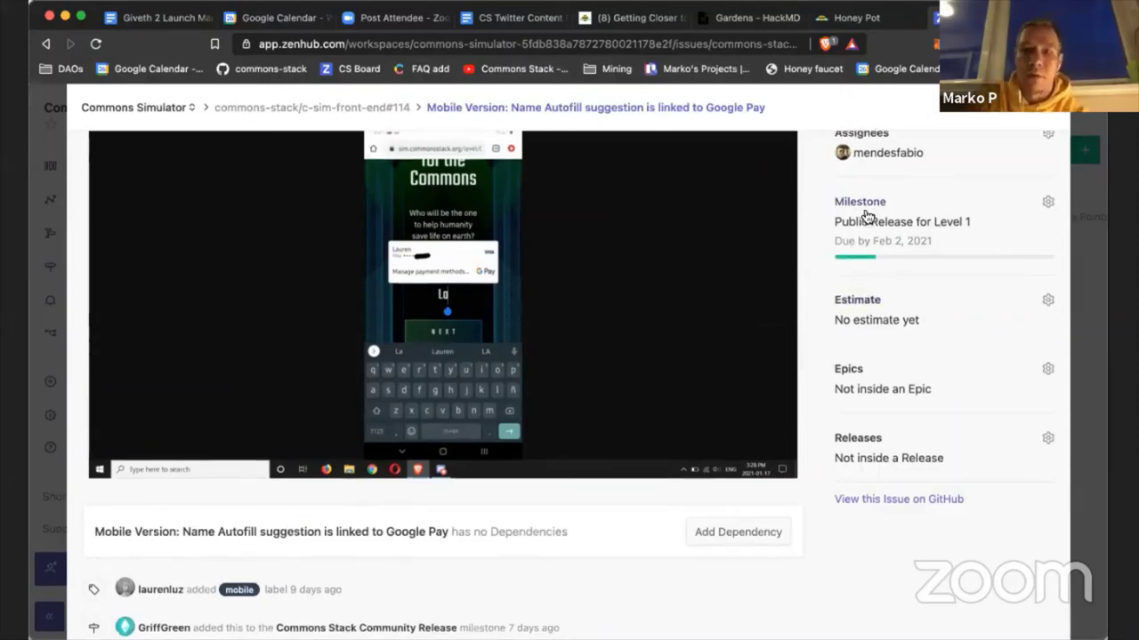
scroll(958, 147, "up", 3)
scroll(958, 151, "up", 4)
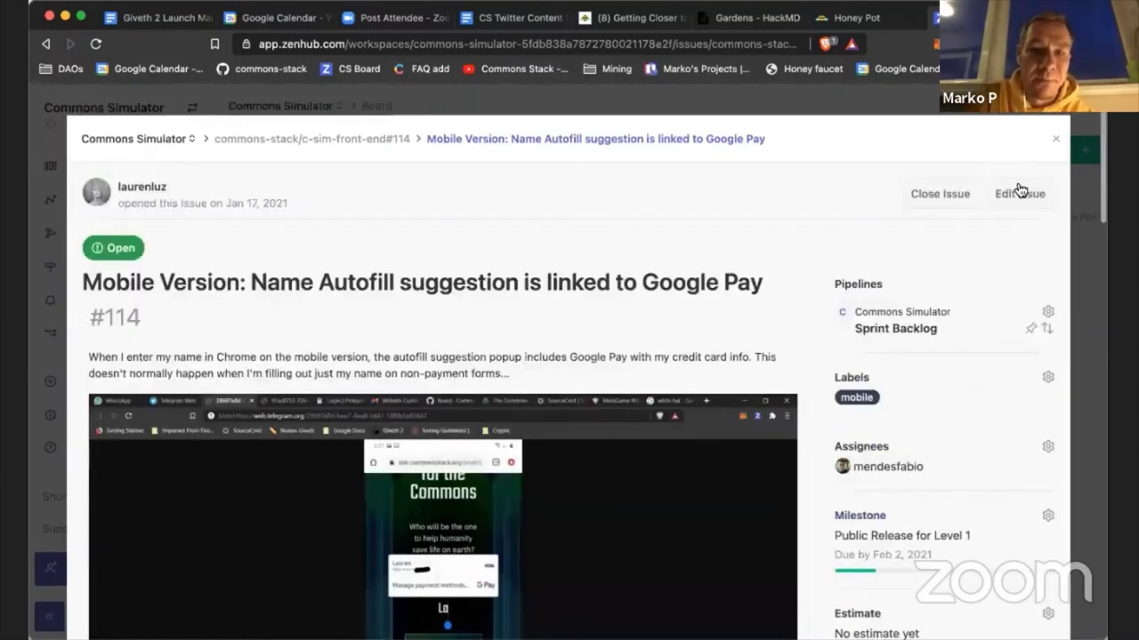
left_click(1054, 145)
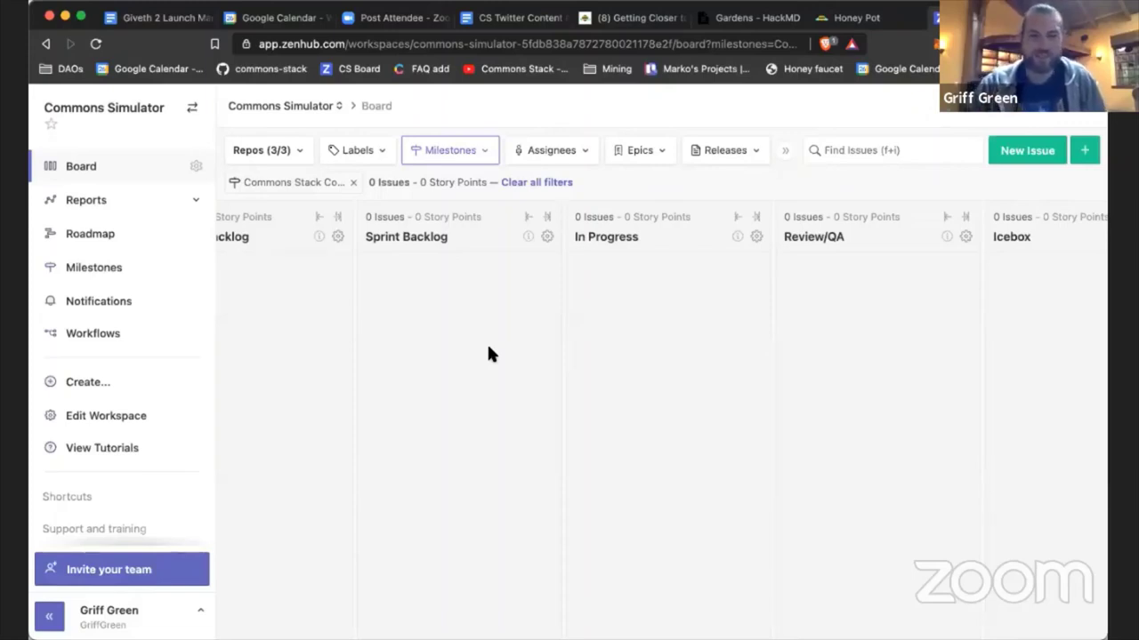
Remove the Commons Stack Community Release milestone filter from the board.
left_click(354, 186)
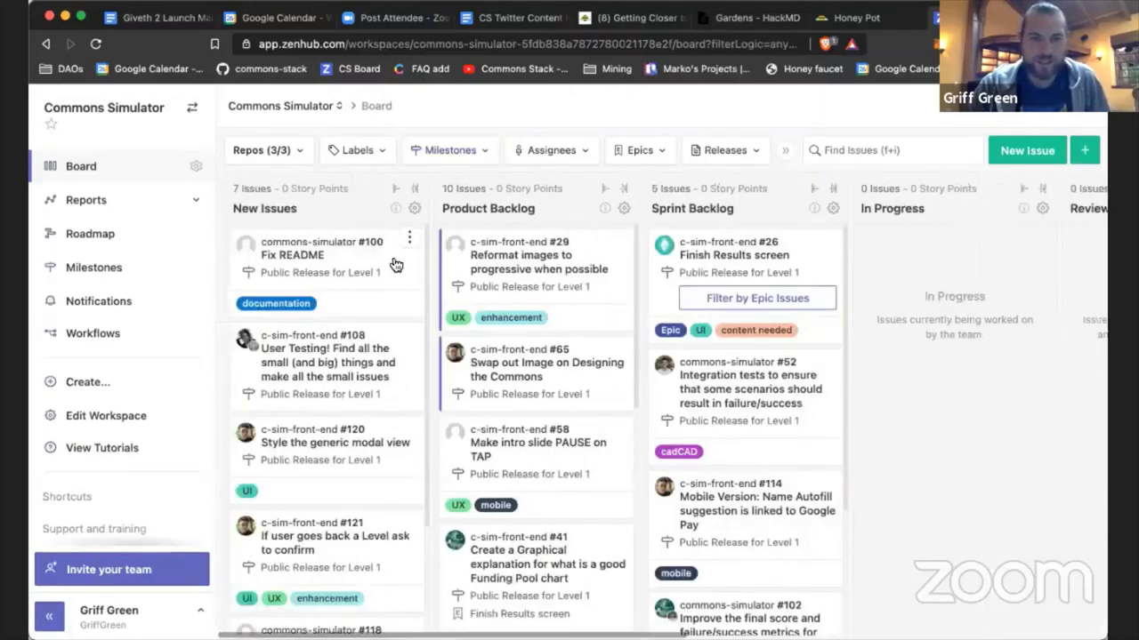
left_click(485, 149)
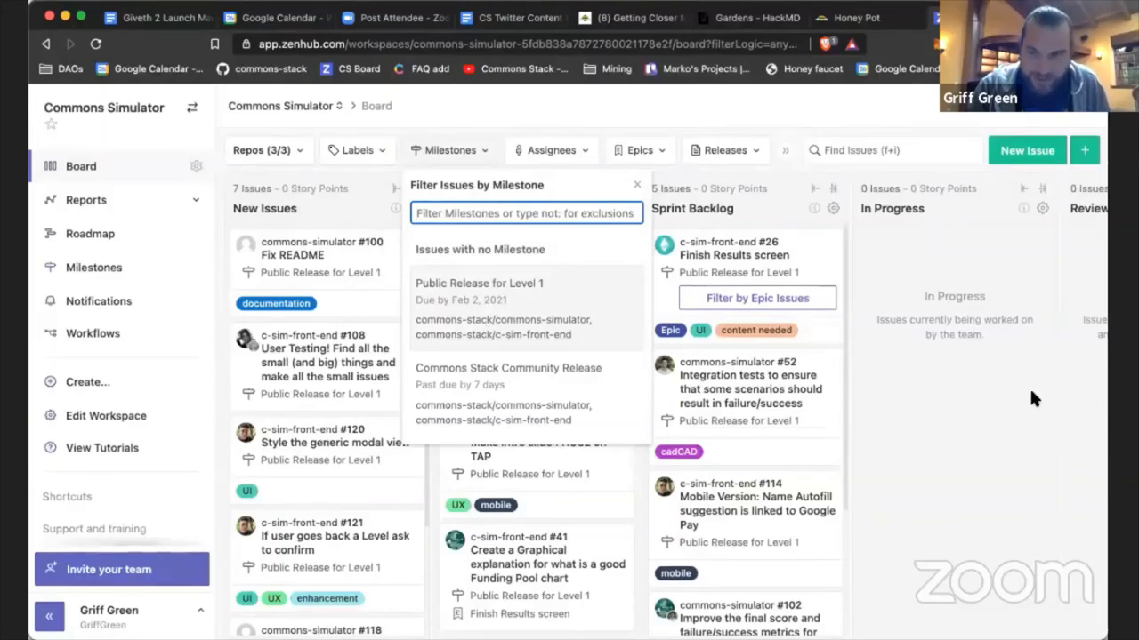
left_click(956, 419)
Assign issue #118 "Too many hatchers shown in the slider" to the Public Release for Level 1 milestone and return to the board.
scroll(371, 416, "down", 3)
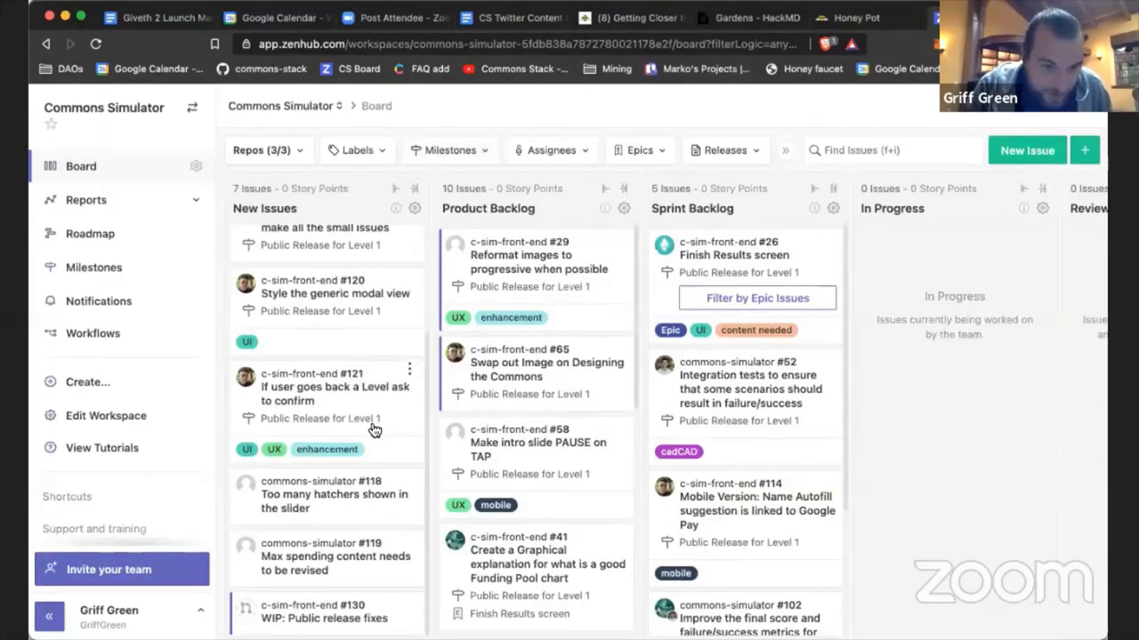
left_click(281, 506)
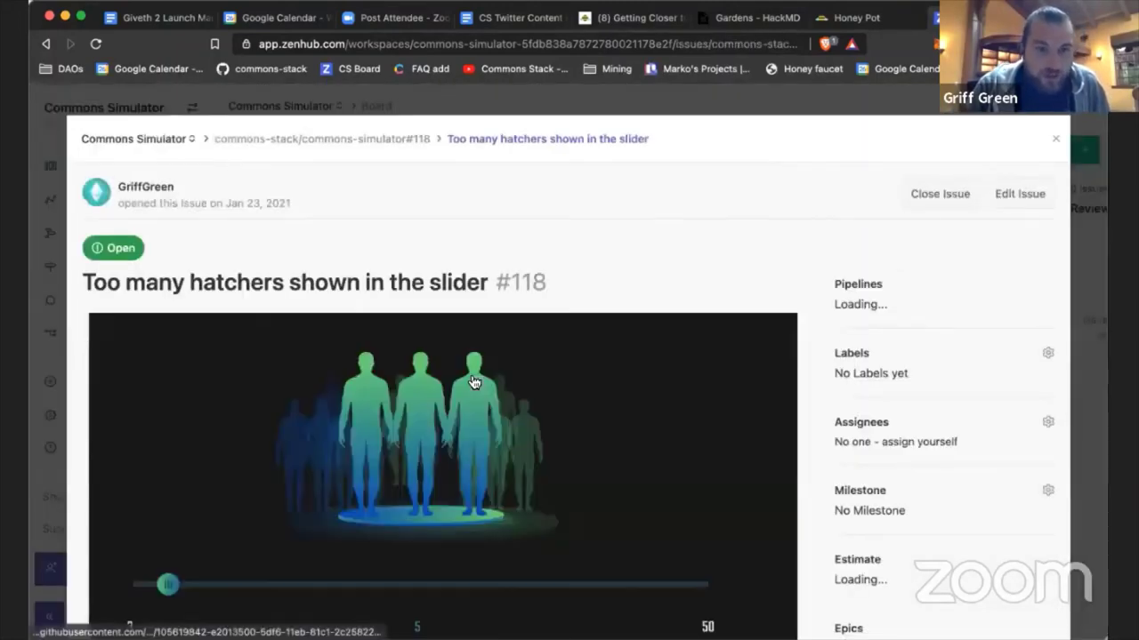
scroll(473, 381, "down", 5)
scroll(261, 333, "up", 3)
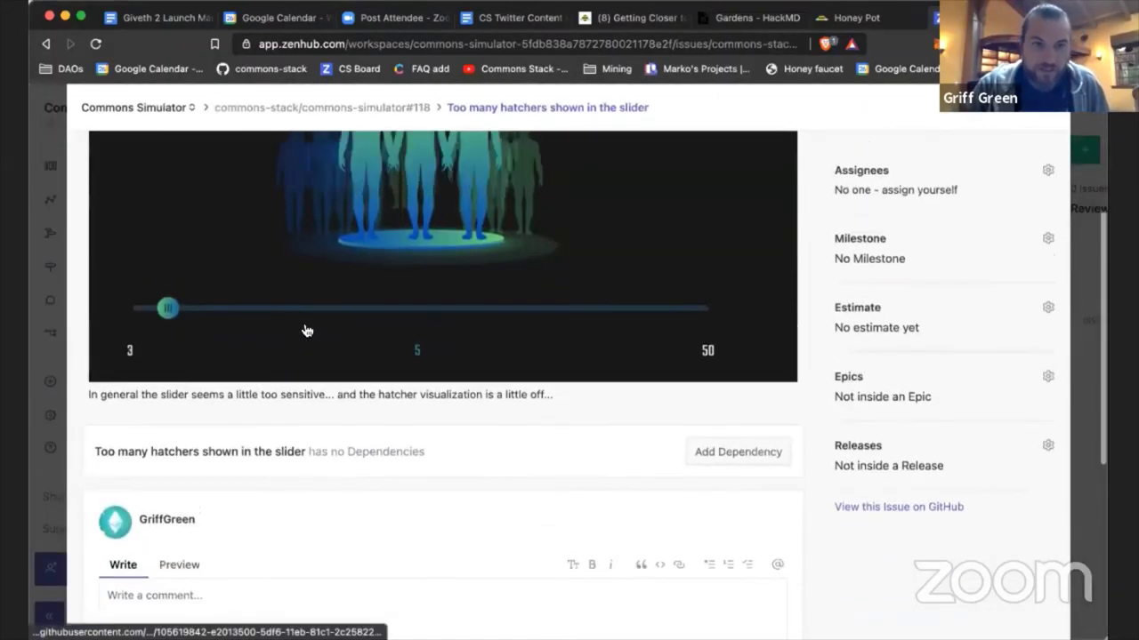
scroll(254, 407, "down", 3)
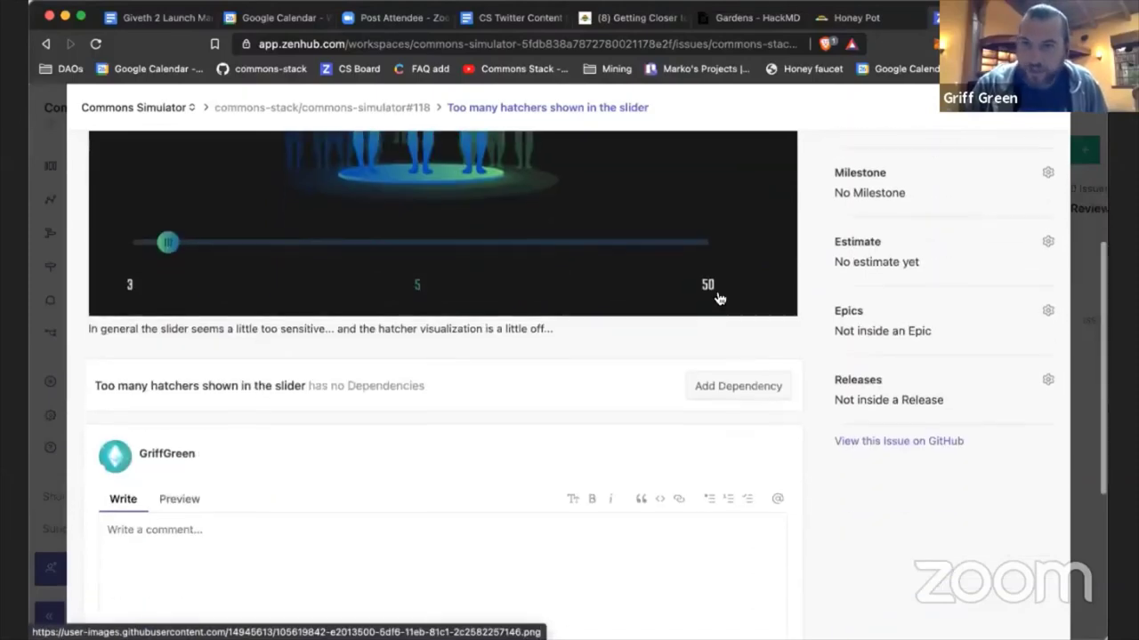
scroll(719, 297, "up", 3)
left_click(861, 304)
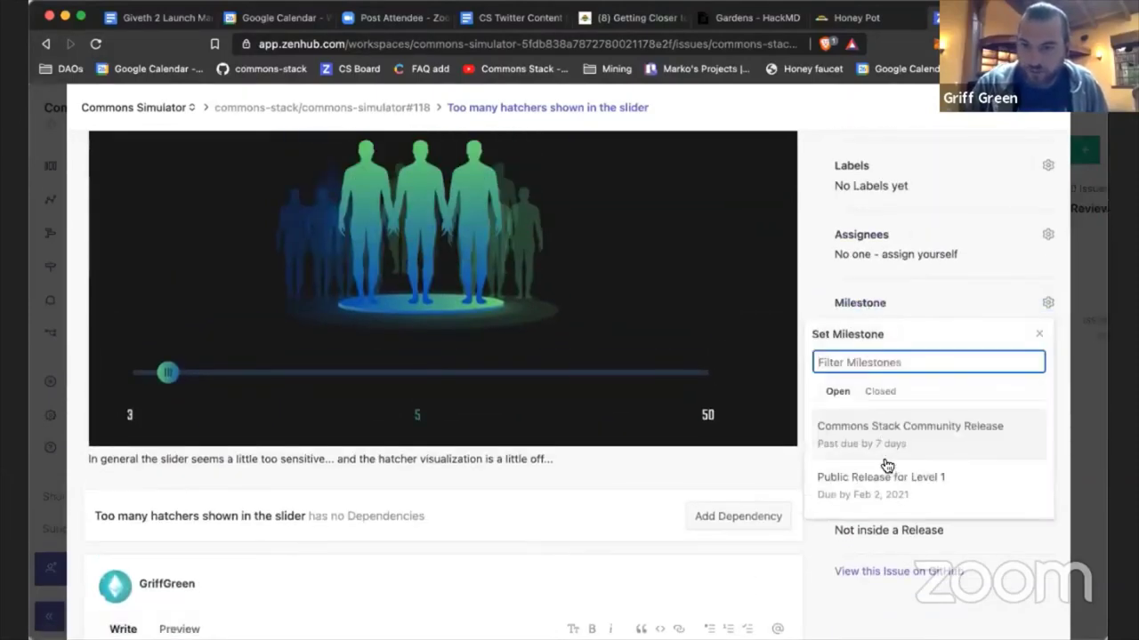
left_click(883, 480)
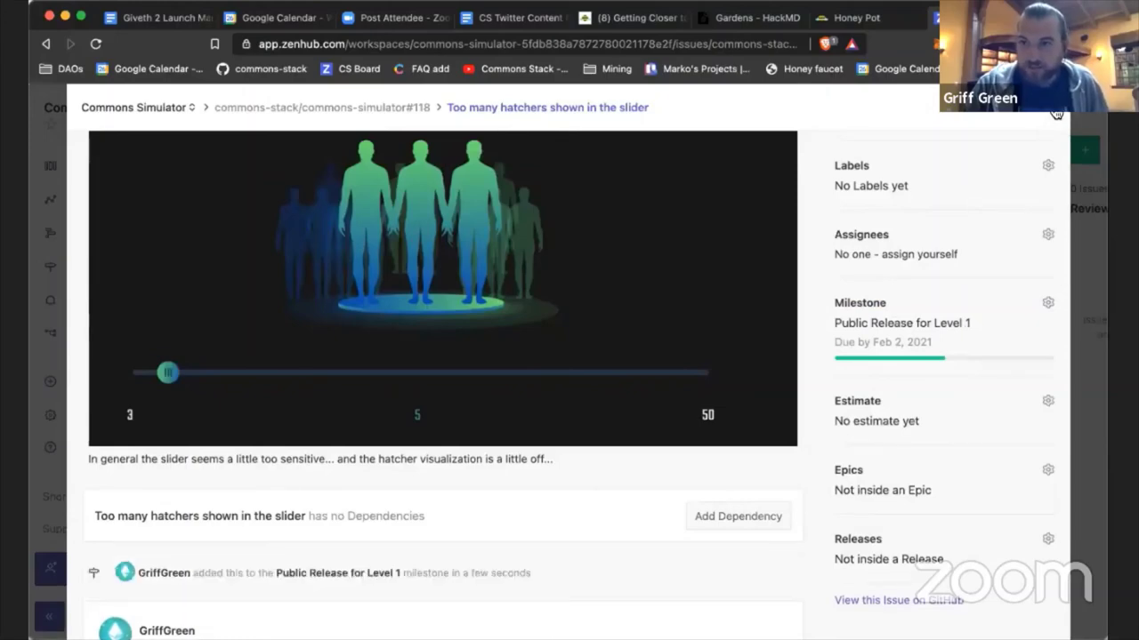
key("Escape")
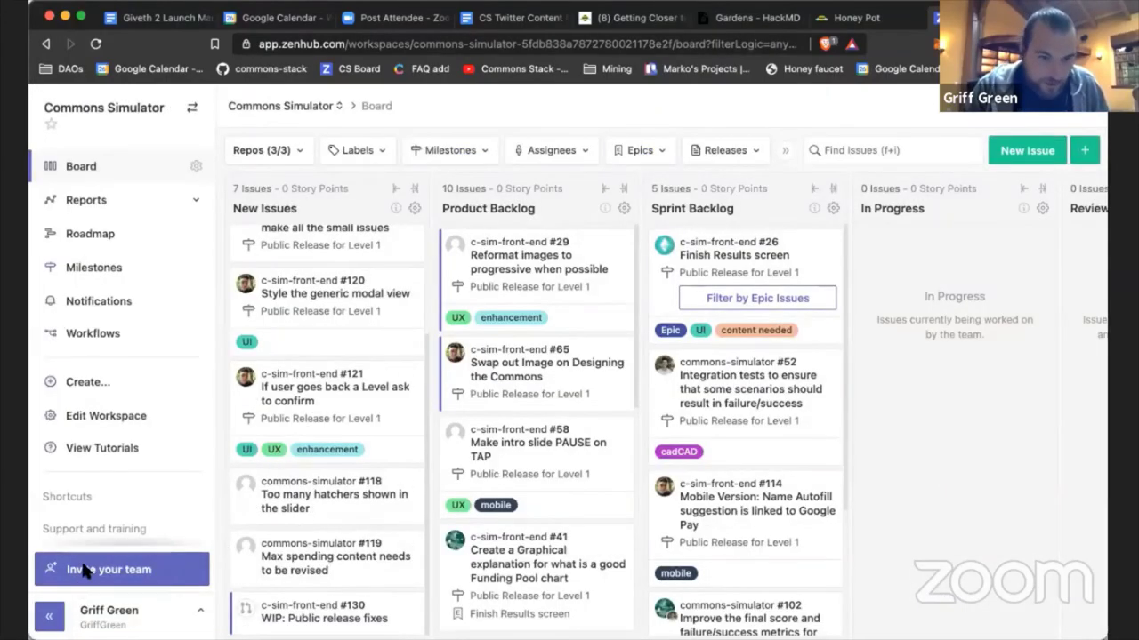
Check the details of issue #121 "If user goes back a Level ask to confirm" and return to the board.
left_click(400, 428)
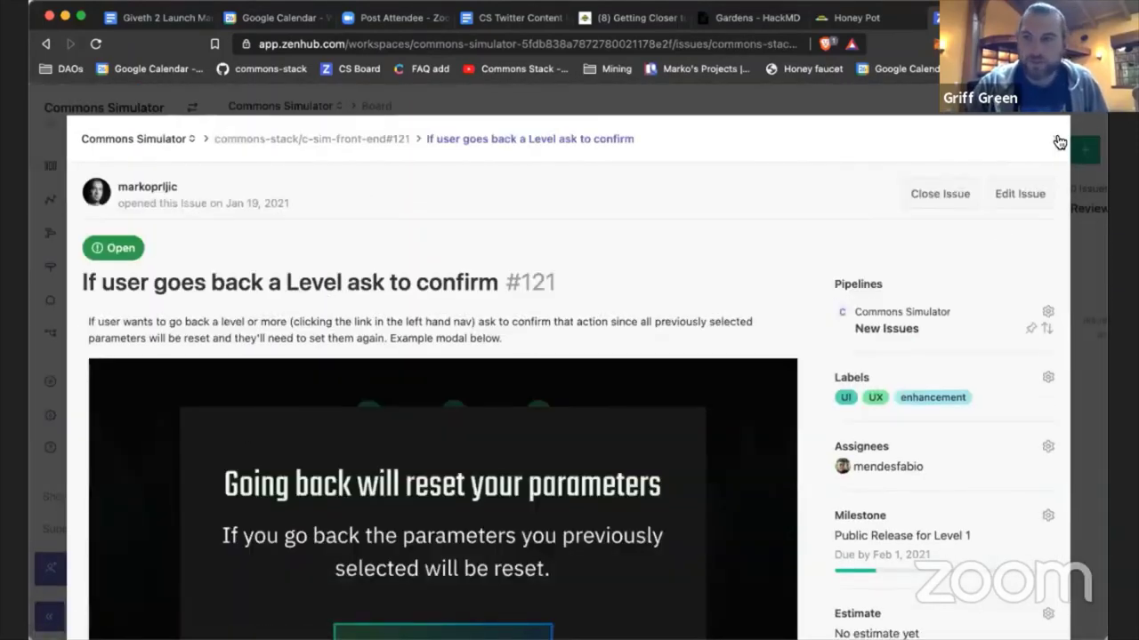
left_click(1059, 142)
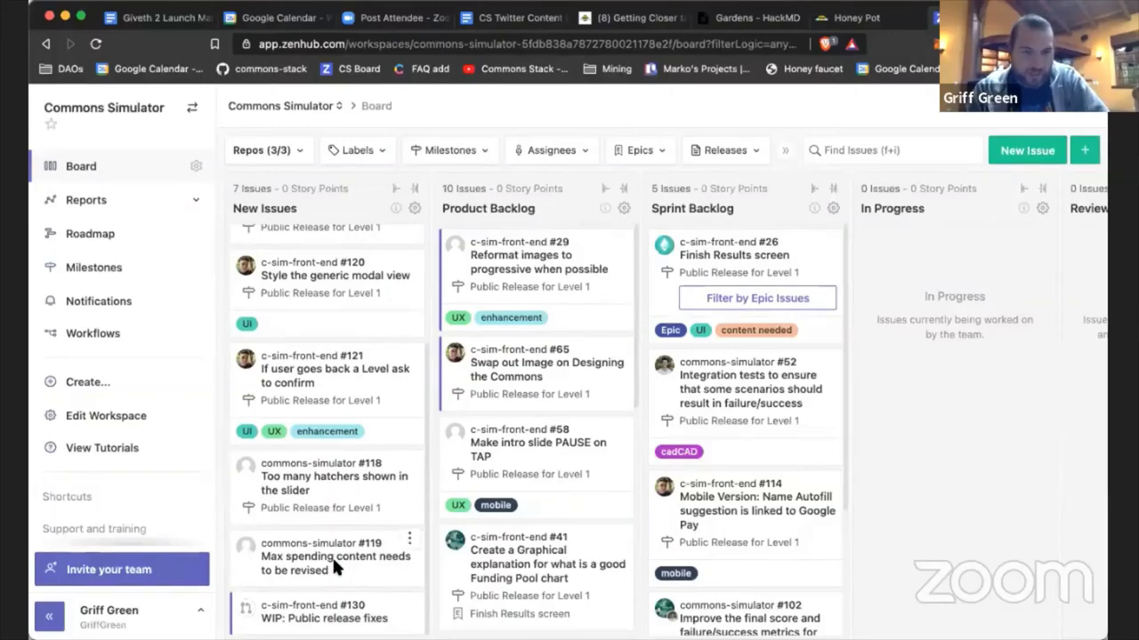
Open issue #119 "Max spending content needs to be revised" and read its description and proposed replacement text.
left_click(332, 555)
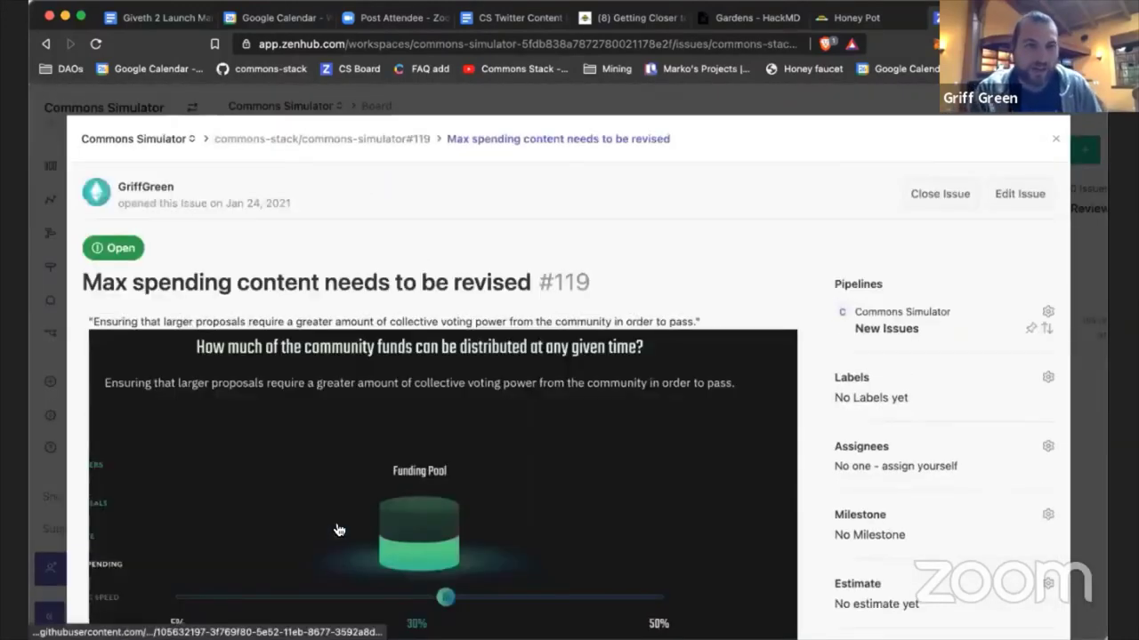
scroll(338, 530, "down", 5)
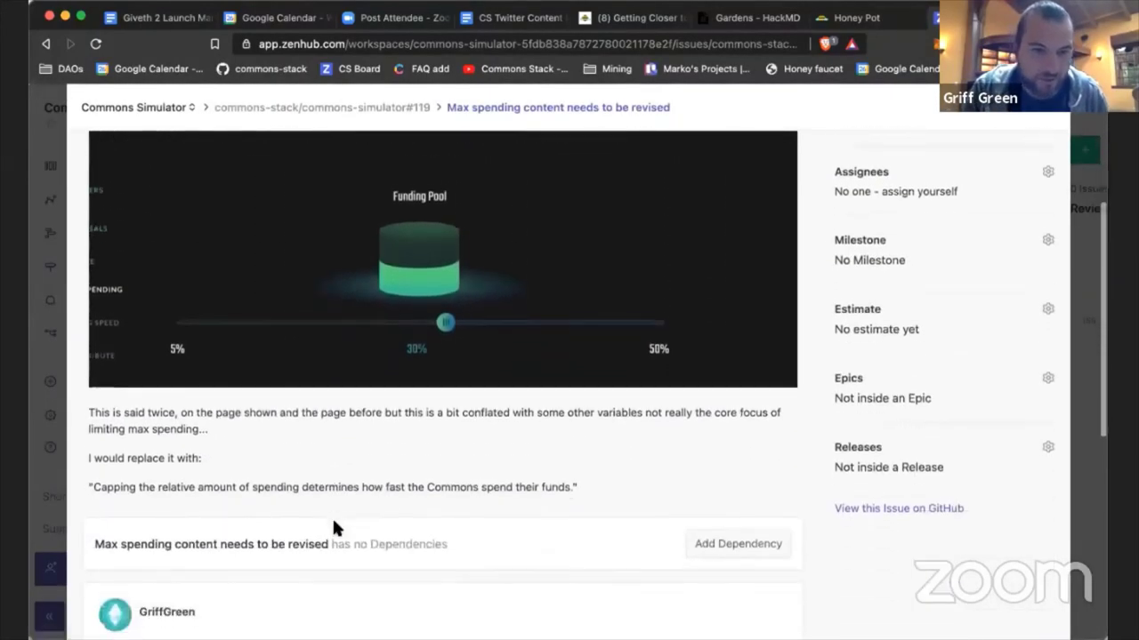
scroll(332, 516, "down", 1)
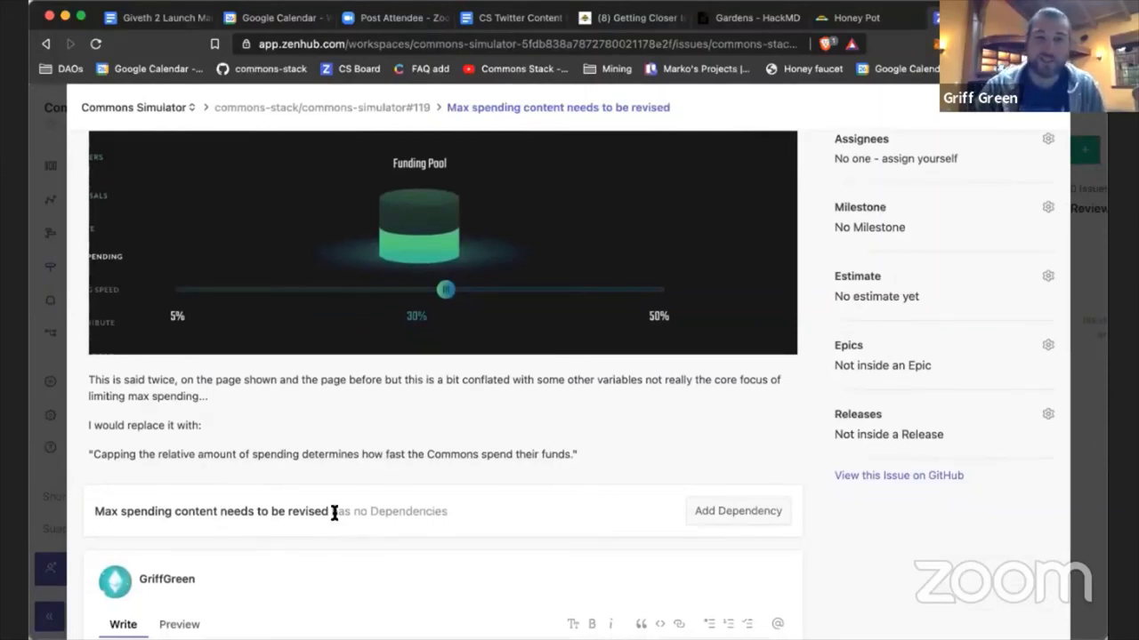
scroll(334, 514, "up", 4)
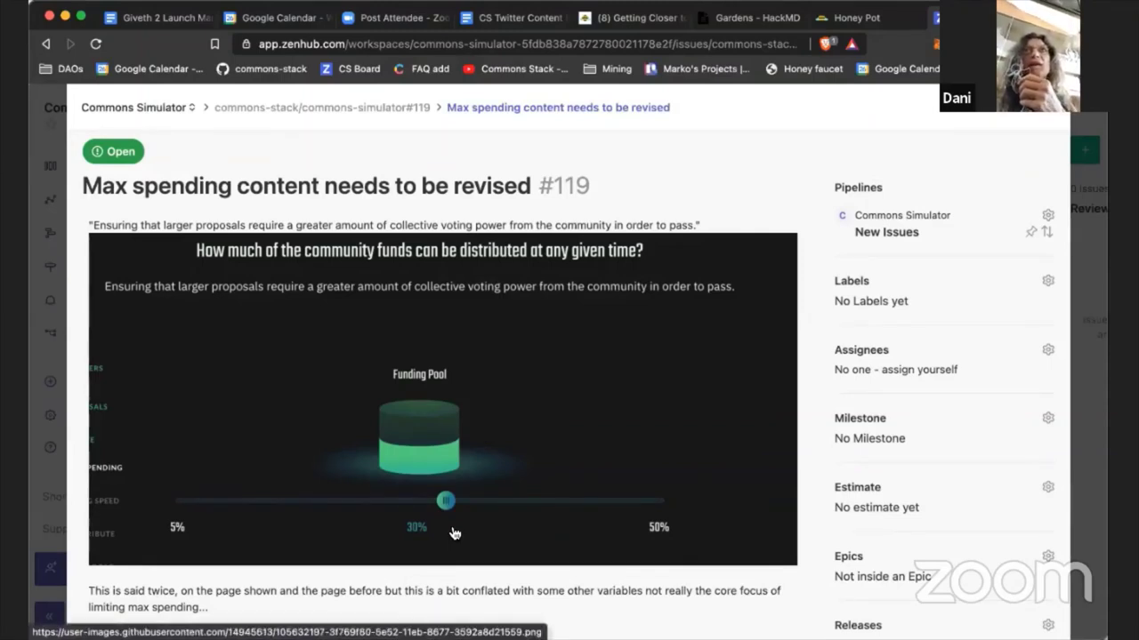
scroll(454, 534, "down", 4)
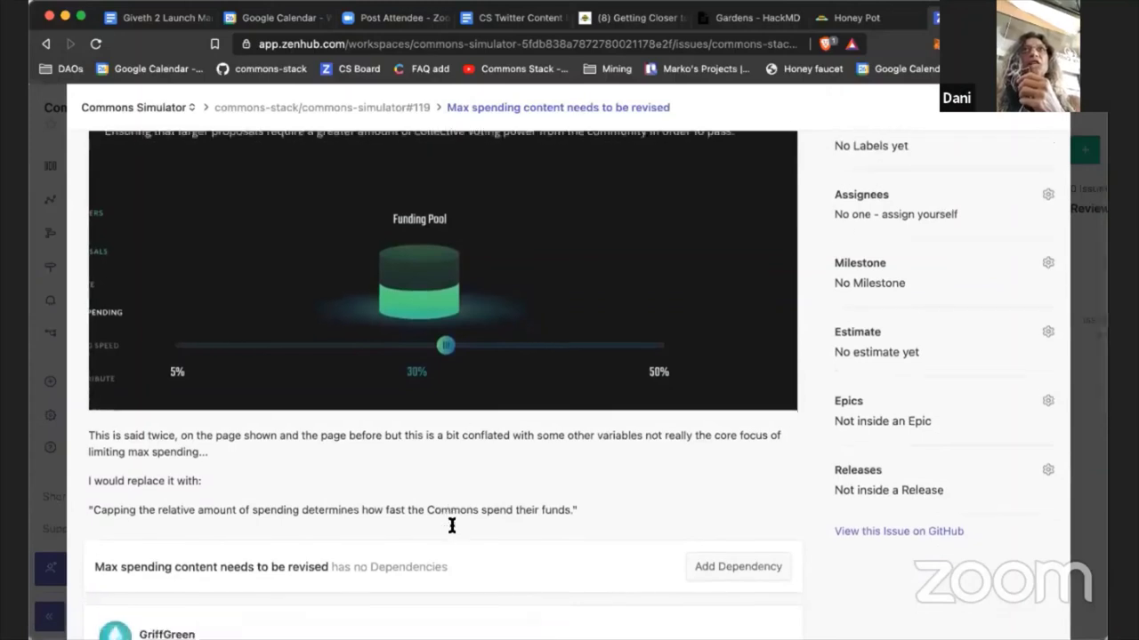
scroll(452, 526, "down", 1)
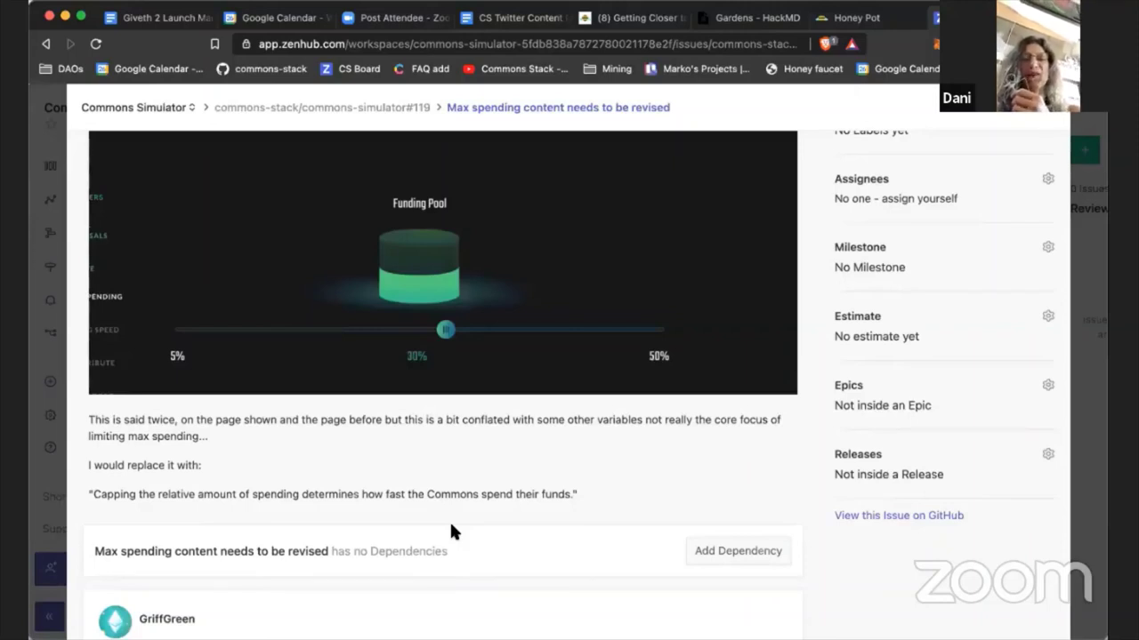
scroll(450, 531, "down", 1)
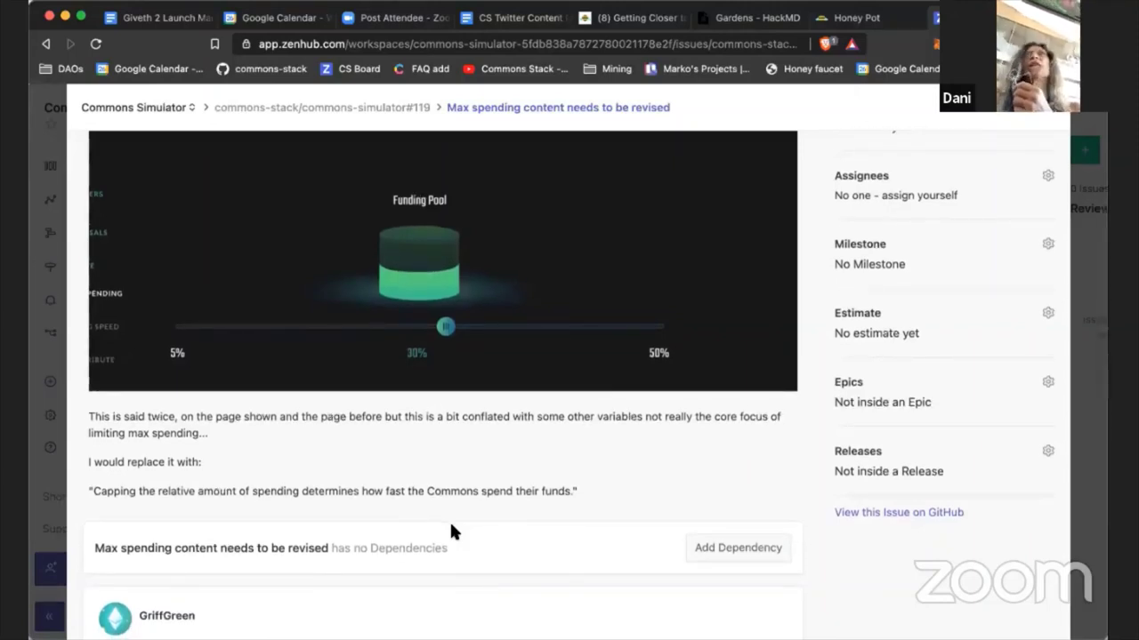
scroll(450, 531, "down", 1)
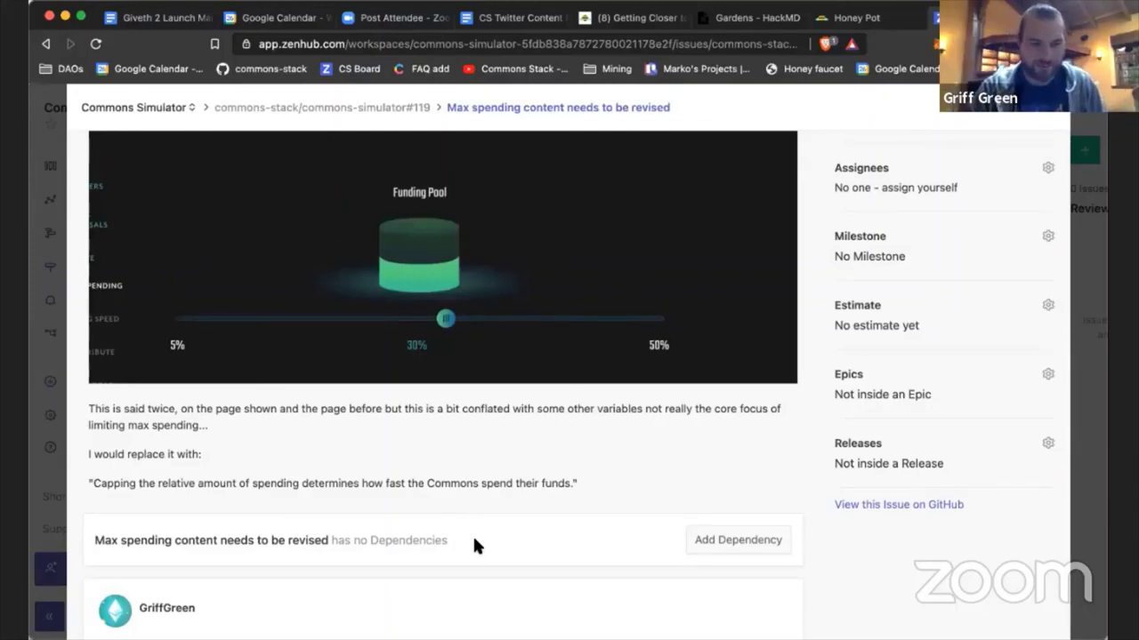
scroll(472, 544, "down", 3)
scroll(472, 541, "up", 6)
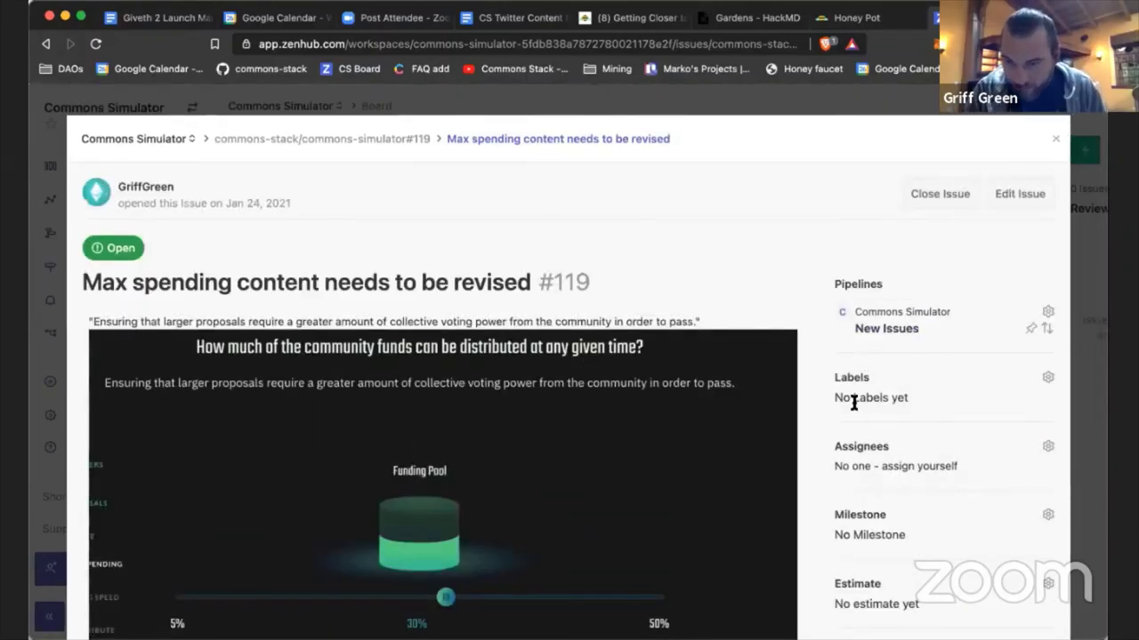
Set the milestone of issue #119 to Public Release for Level 1.
scroll(854, 403, "down", 2)
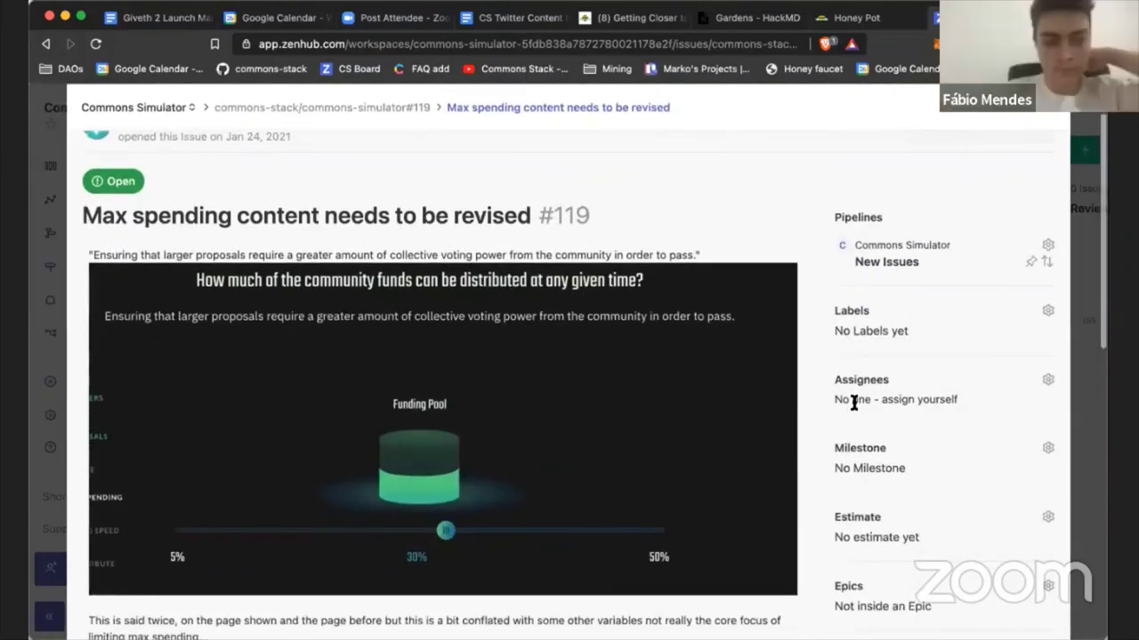
left_click(856, 449)
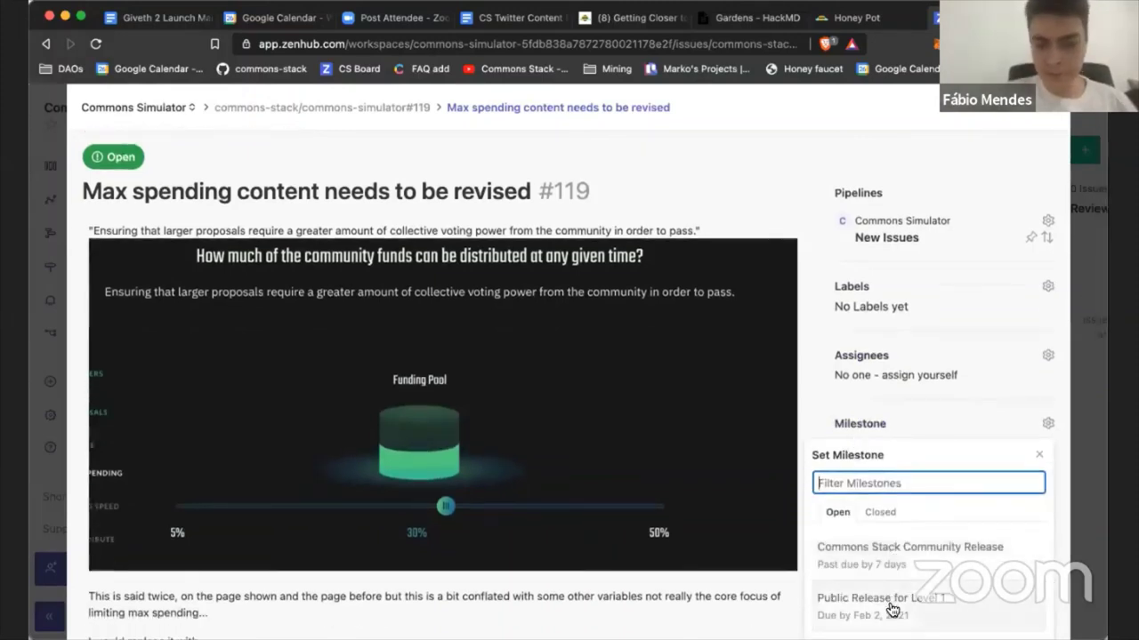
key("Escape")
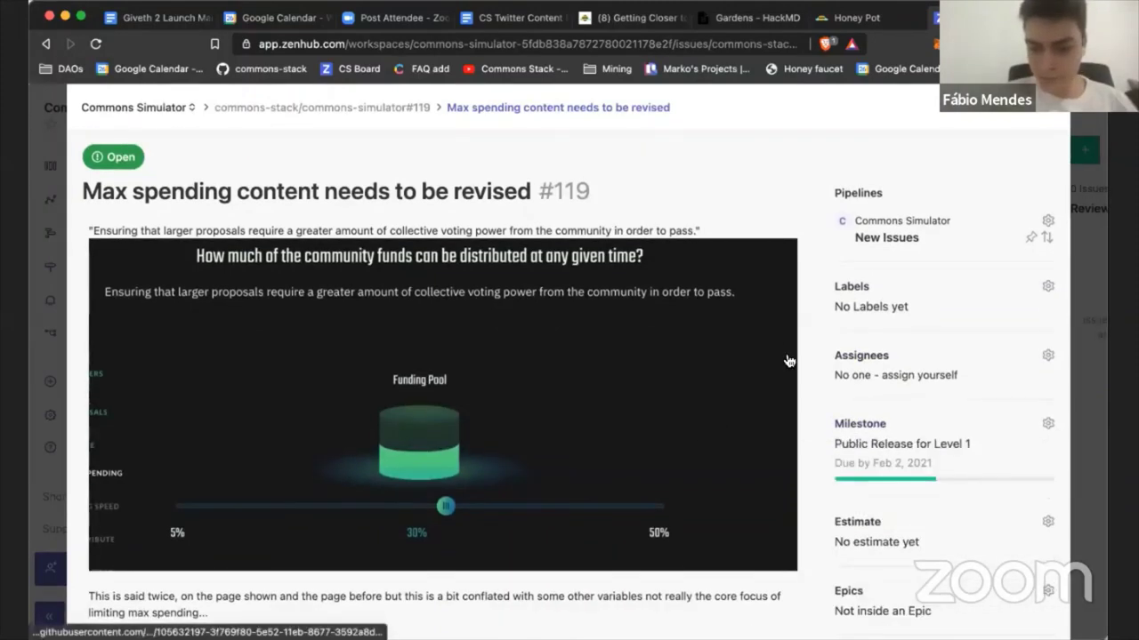
Search the assignees by a teammate's first name and assign that person to issue #119.
scroll(856, 355, "up", 1)
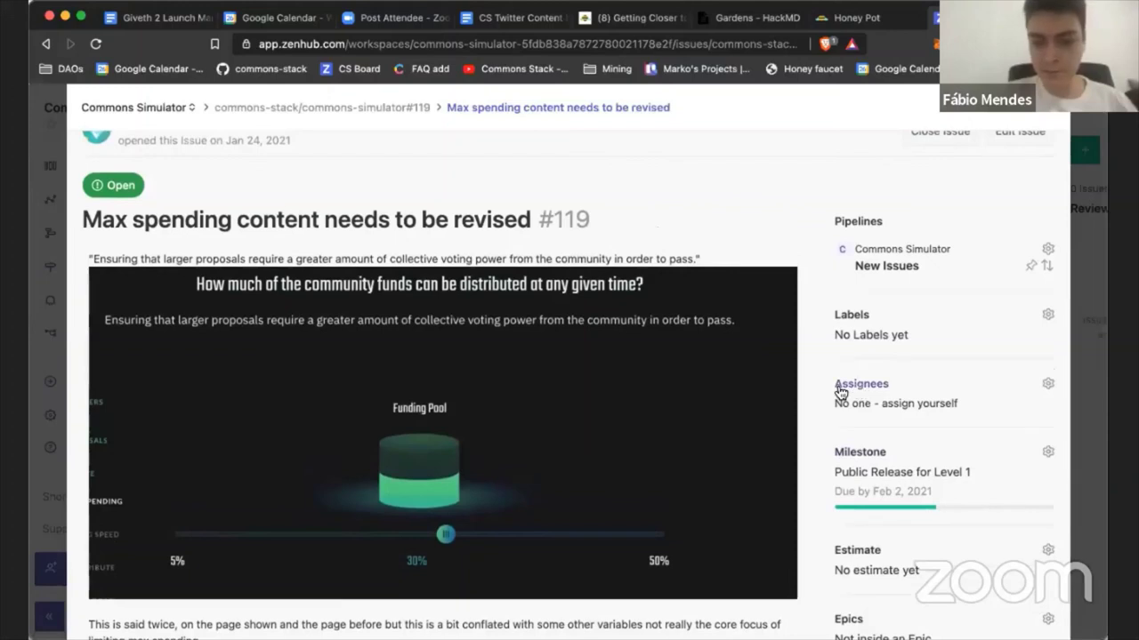
scroll(678, 165, "up", 2)
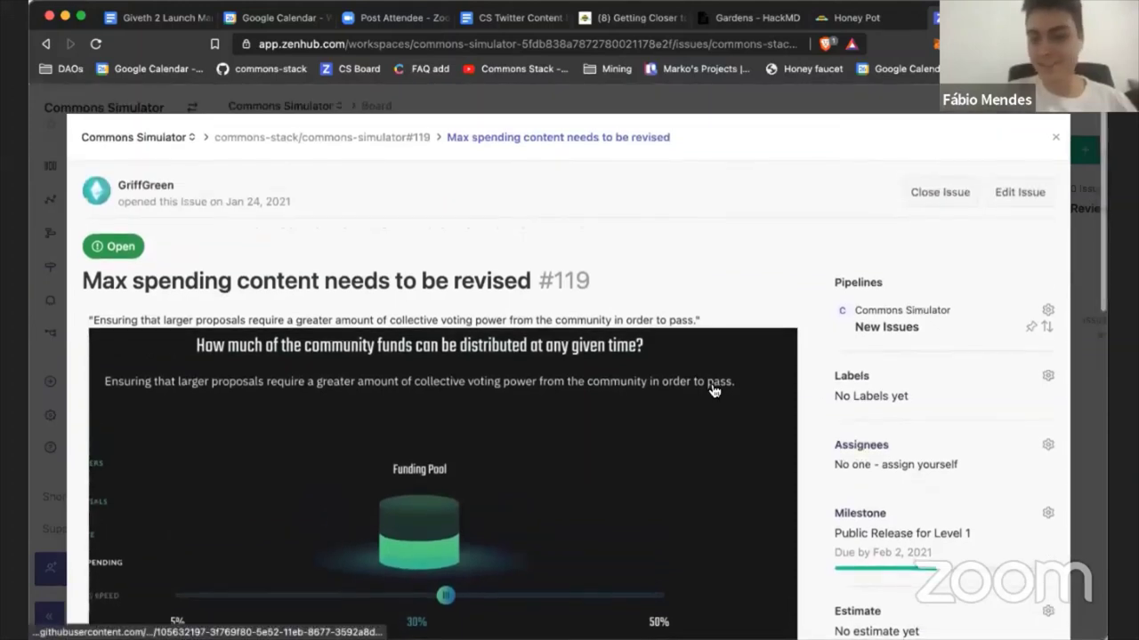
scroll(713, 392, "down", 1)
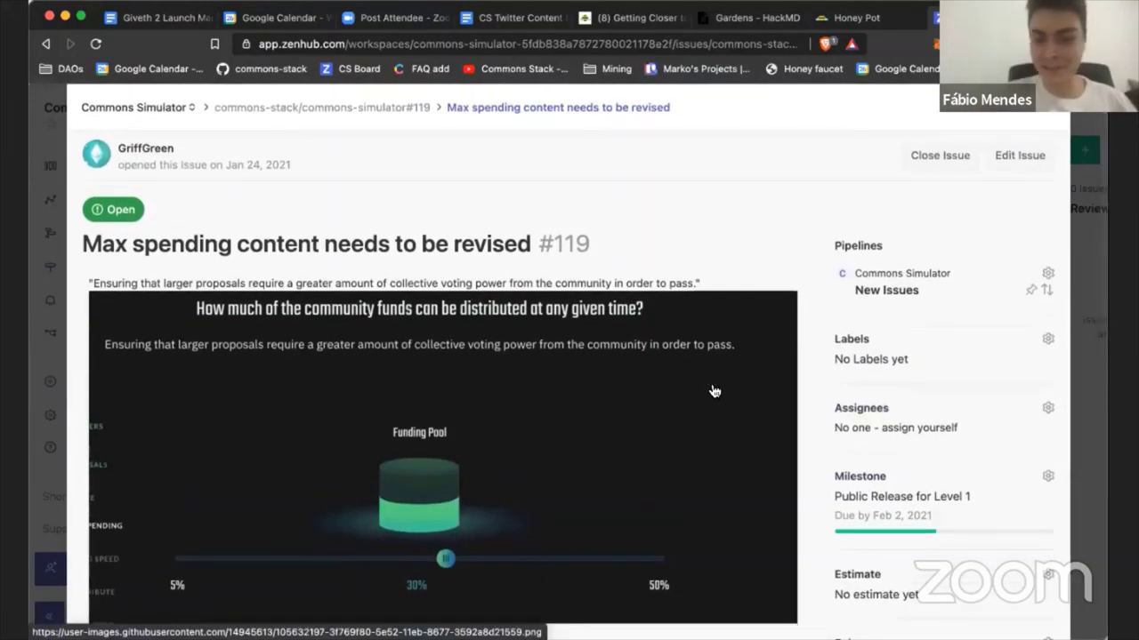
scroll(825, 394, "up", 1)
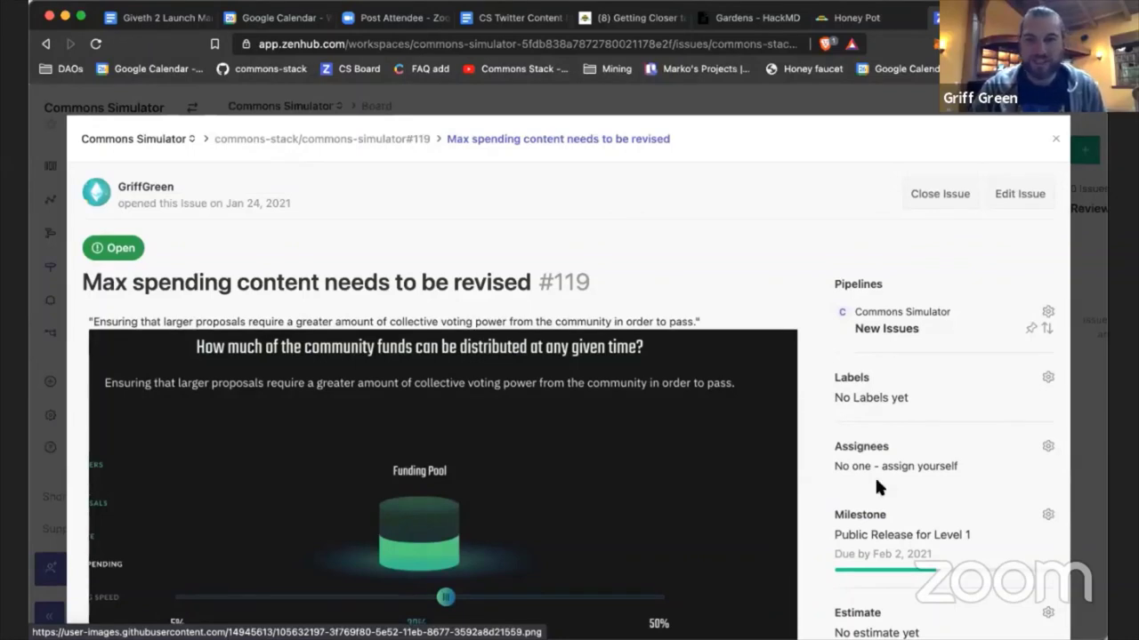
left_click(868, 450)
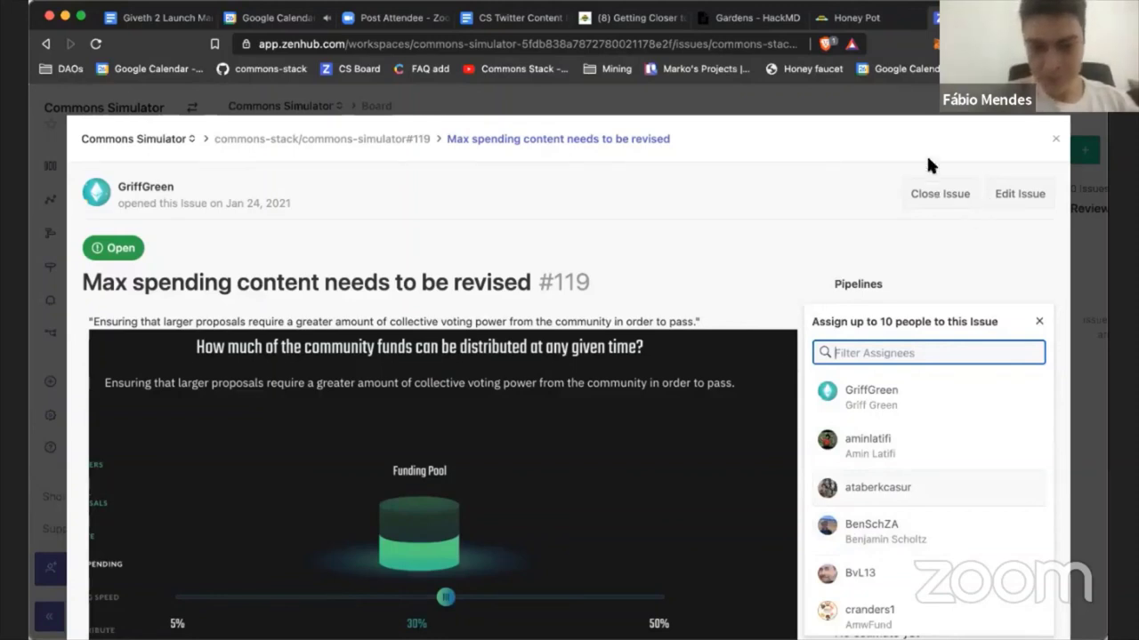
scroll(881, 507, "down", 5)
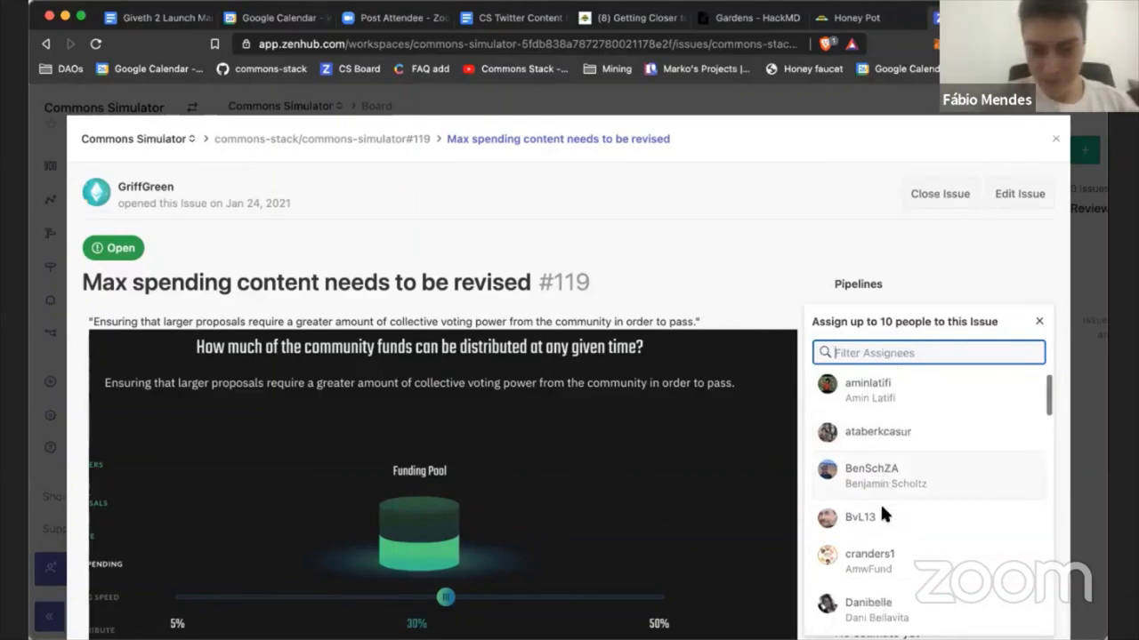
scroll(889, 579, "down", 4)
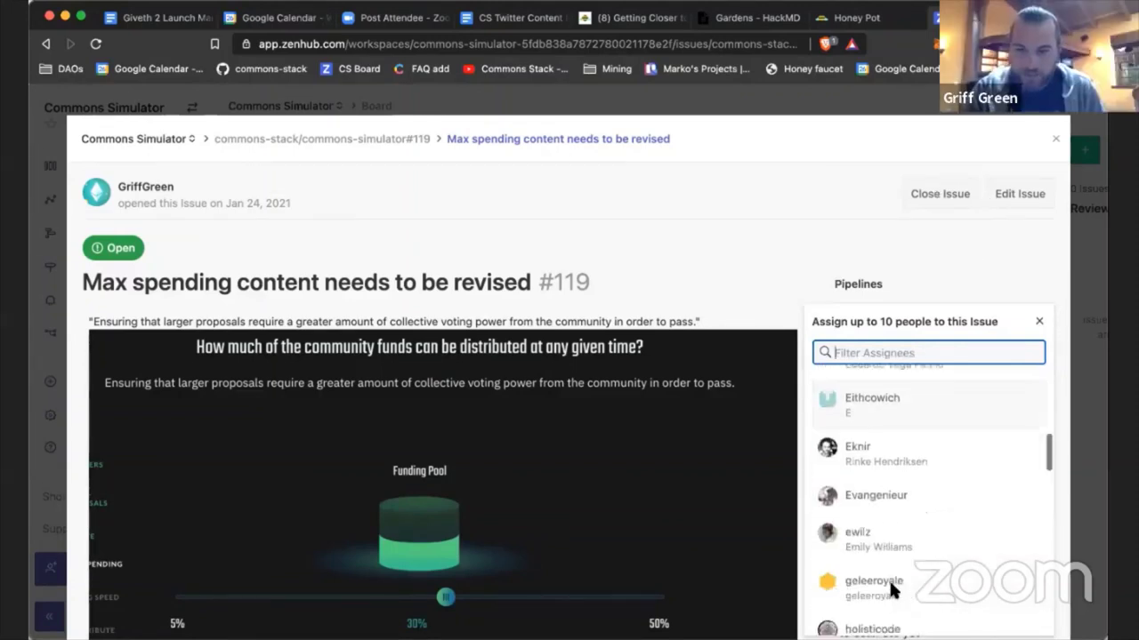
scroll(894, 578, "down", 5)
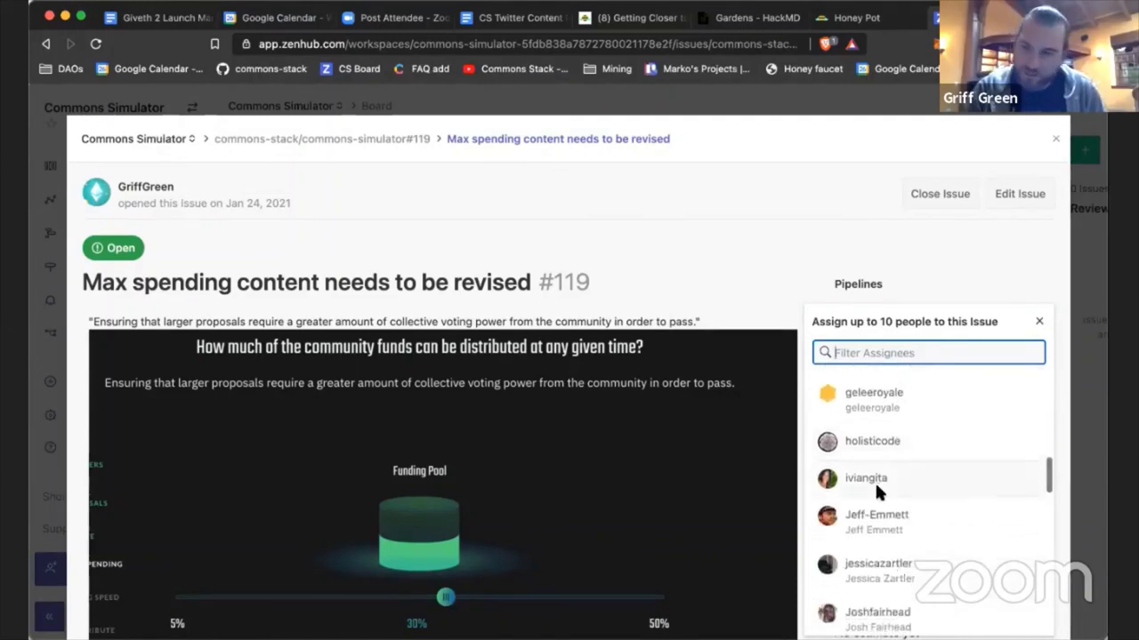
scroll(894, 556, "down", 3)
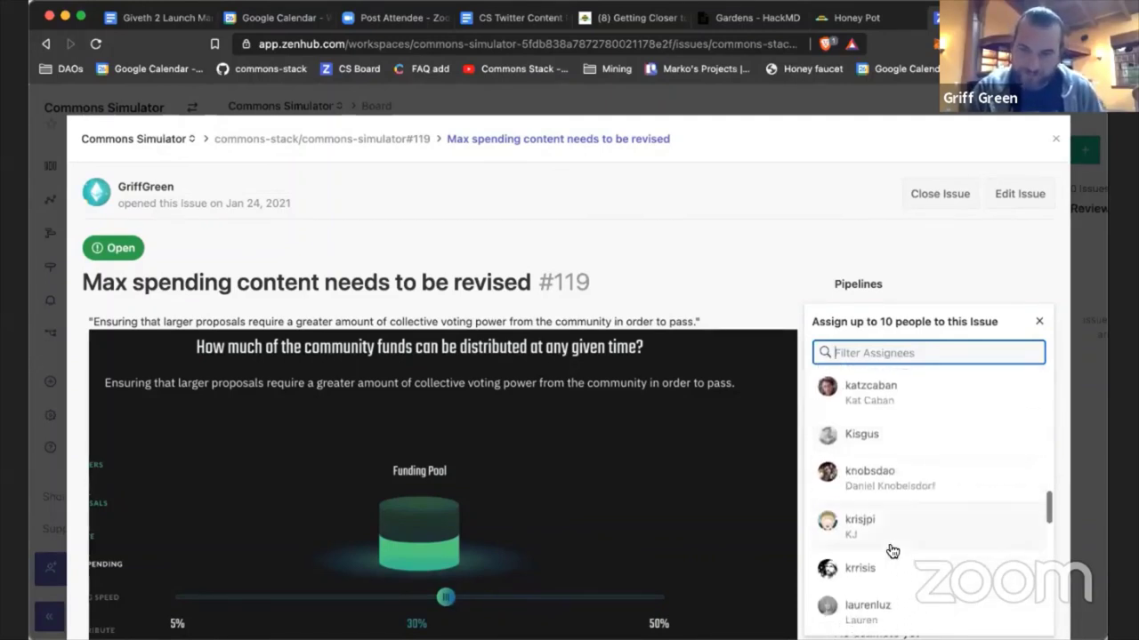
type("fabi")
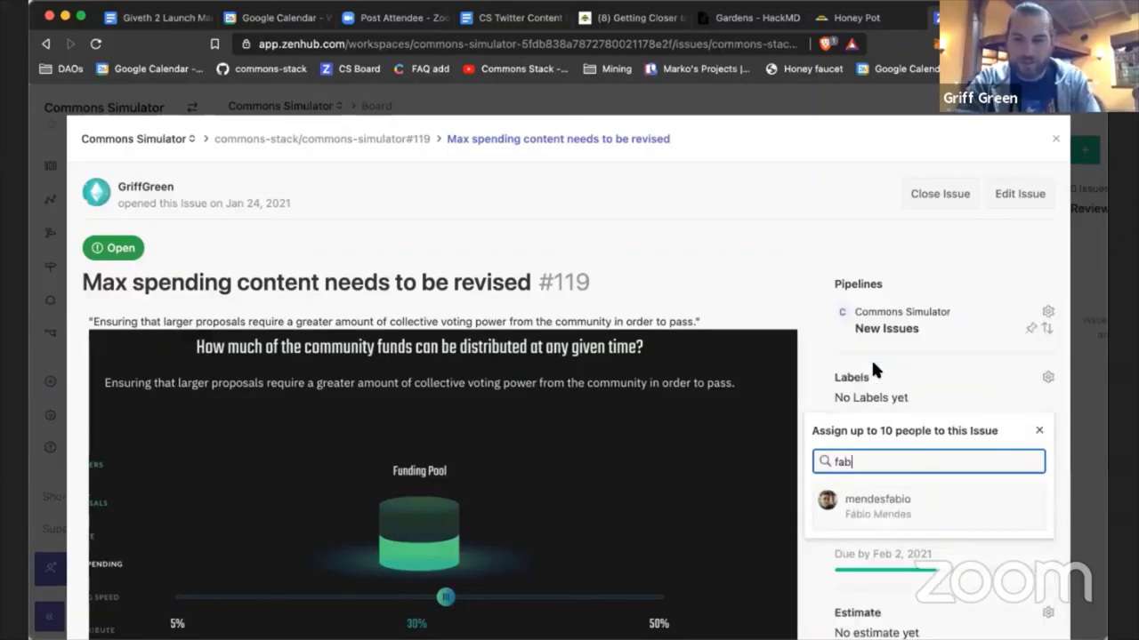
left_click(878, 546)
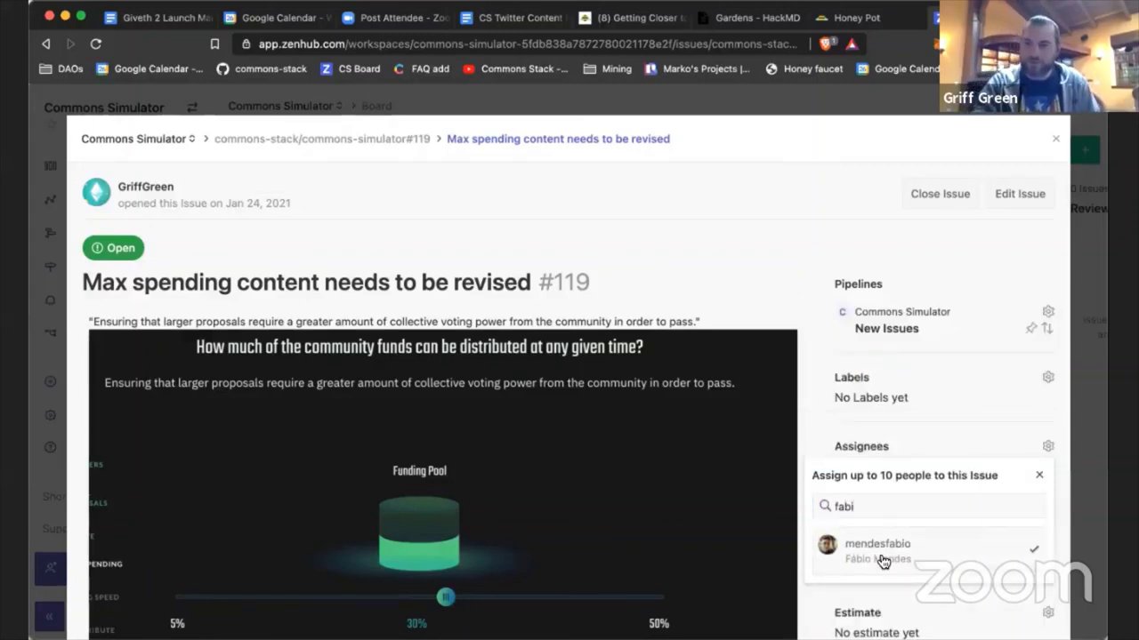
left_click(806, 358)
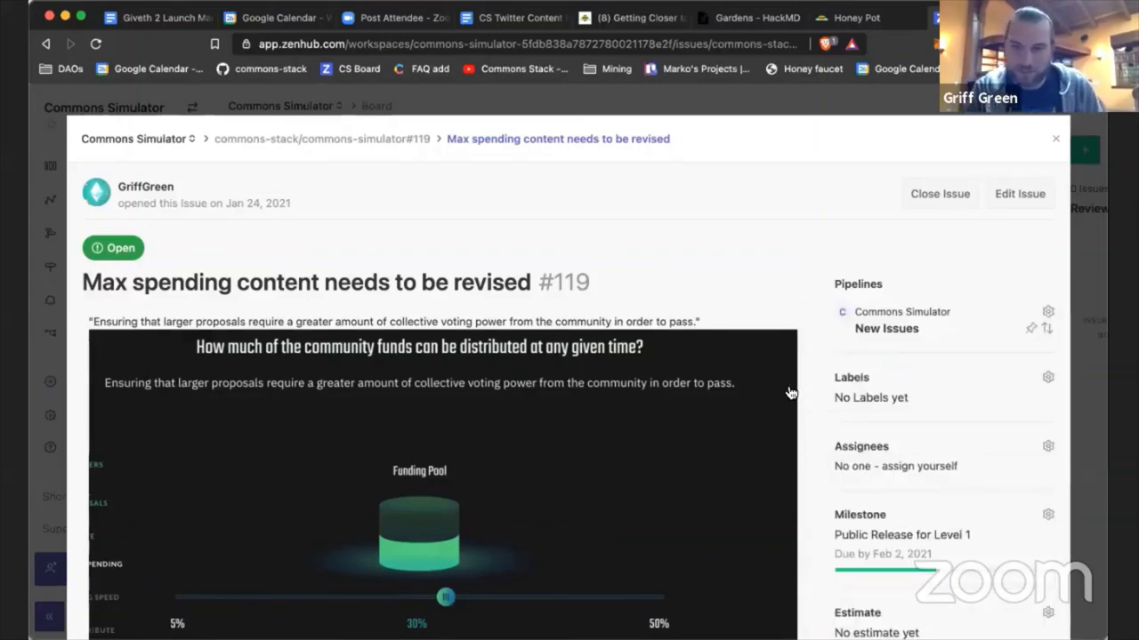
Look through the labels available for issue #119 and leave the list without applying one.
left_click(852, 379)
scroll(884, 442, "down", 2)
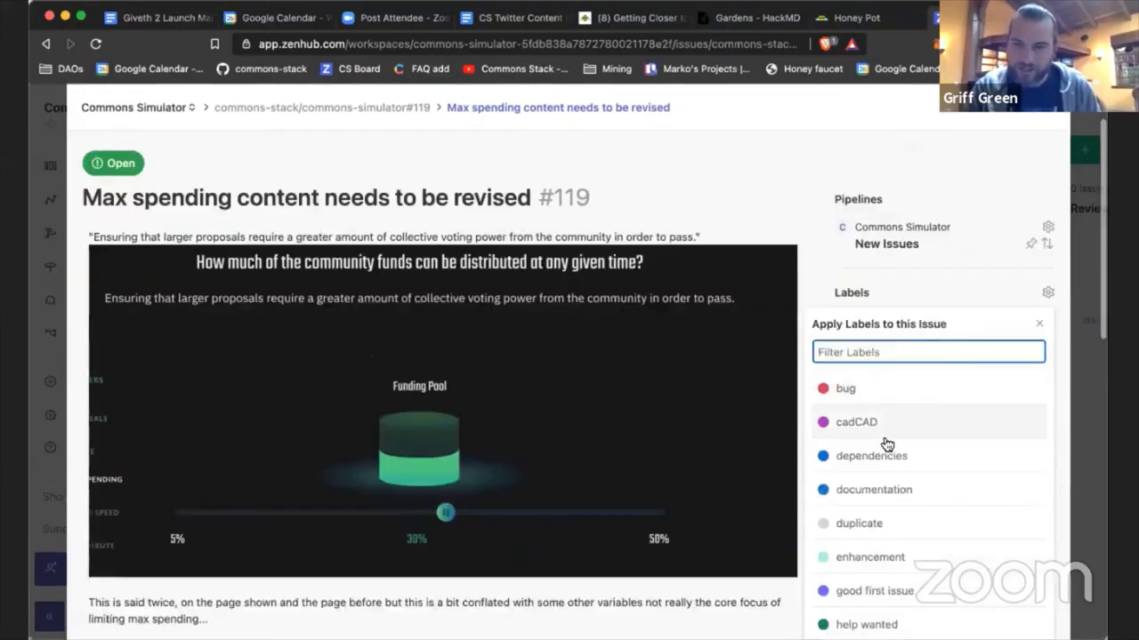
scroll(905, 415, "down", 3)
scroll(906, 485, "down", 3)
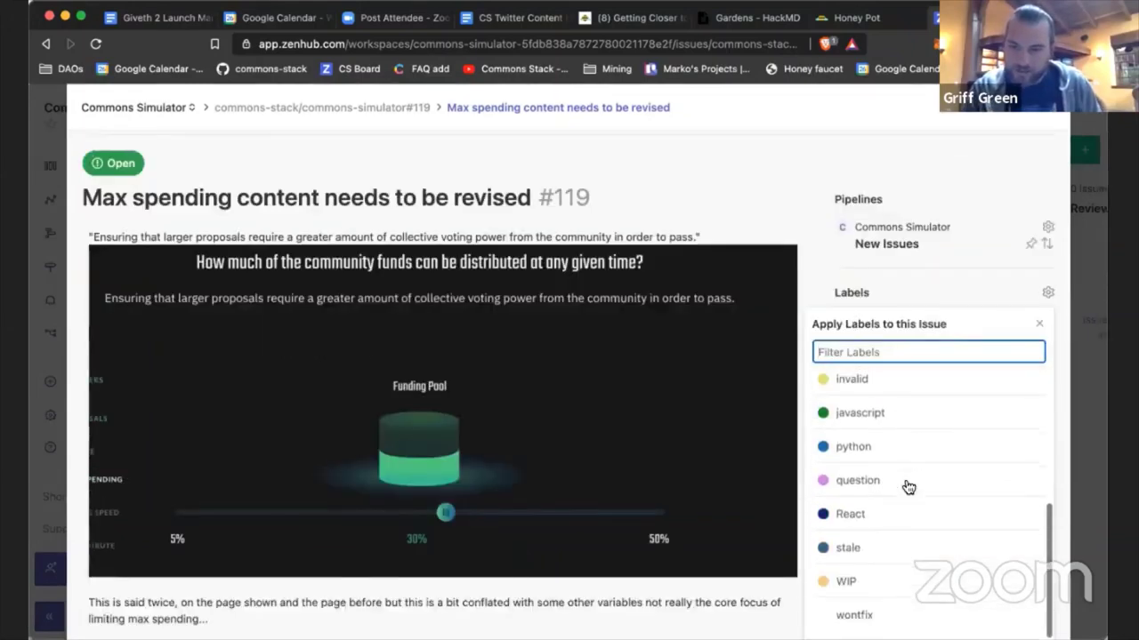
scroll(907, 486, "up", 5)
scroll(907, 498, "up", 2)
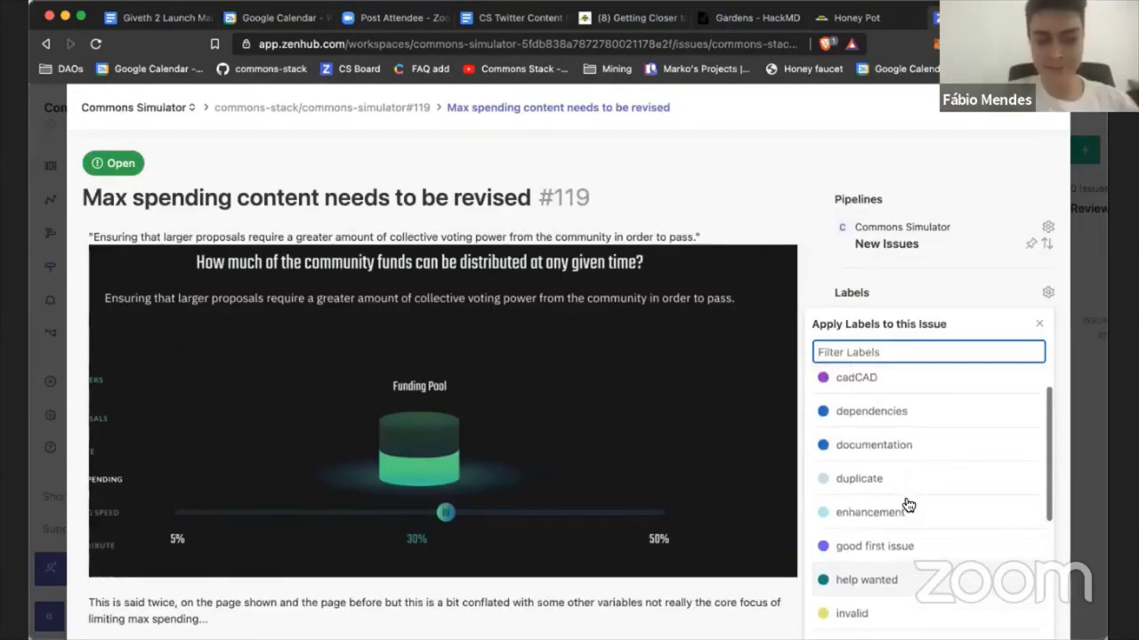
scroll(907, 505, "down", 5)
scroll(909, 508, "down", 1)
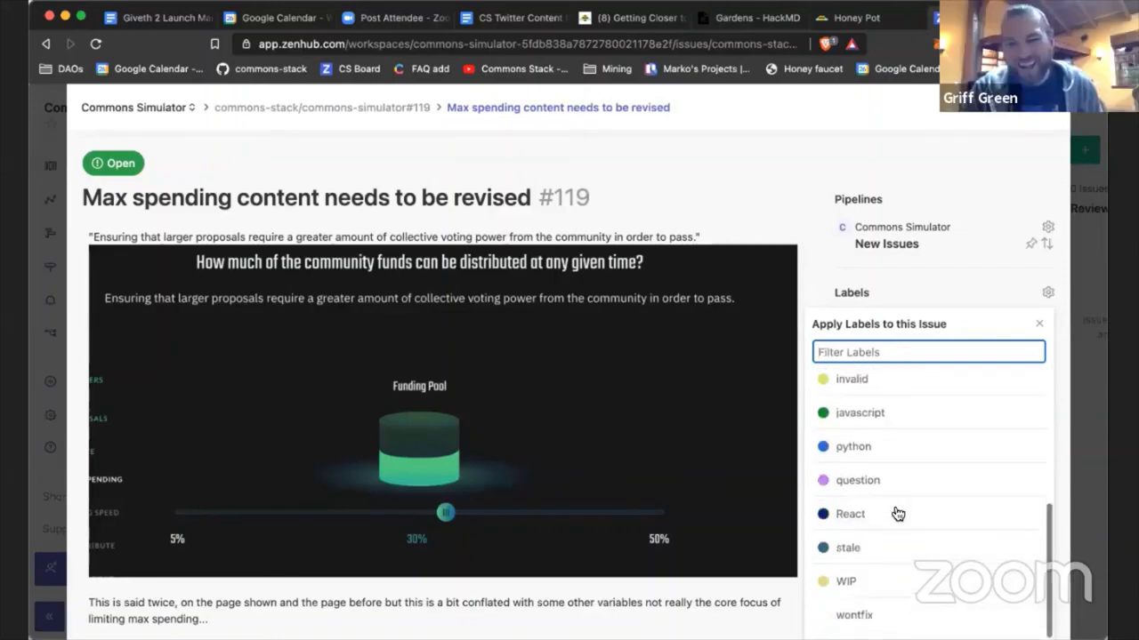
left_click(788, 583)
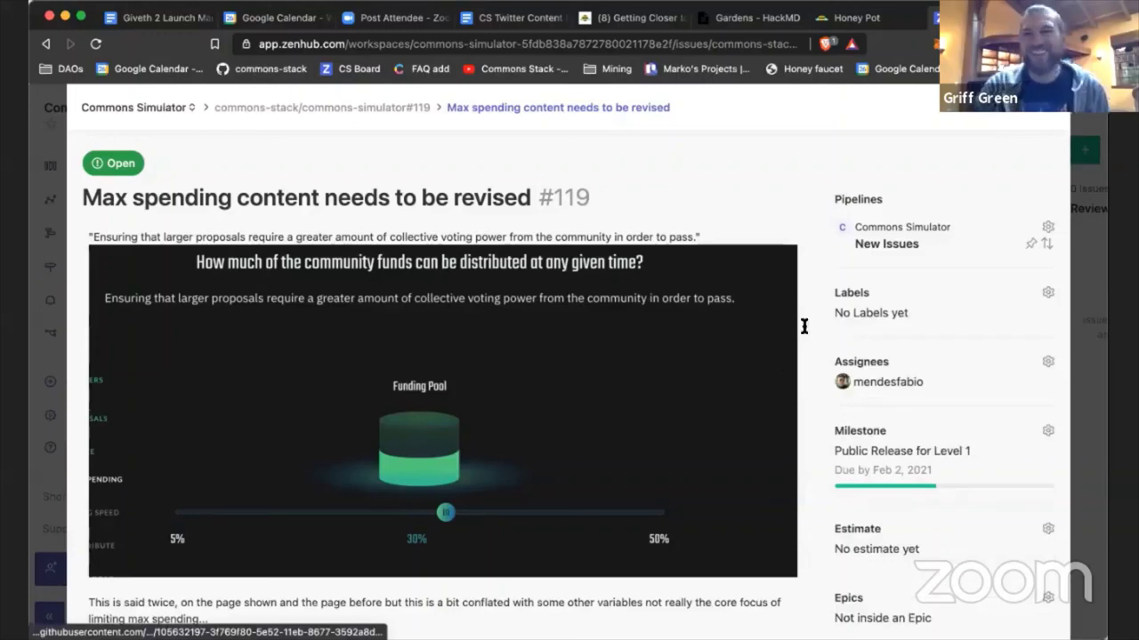
Close issue #119 "Max spending content needs to be revised" and return to the board's New Issues column.
scroll(783, 407, "down", 5)
scroll(549, 401, "down", 5)
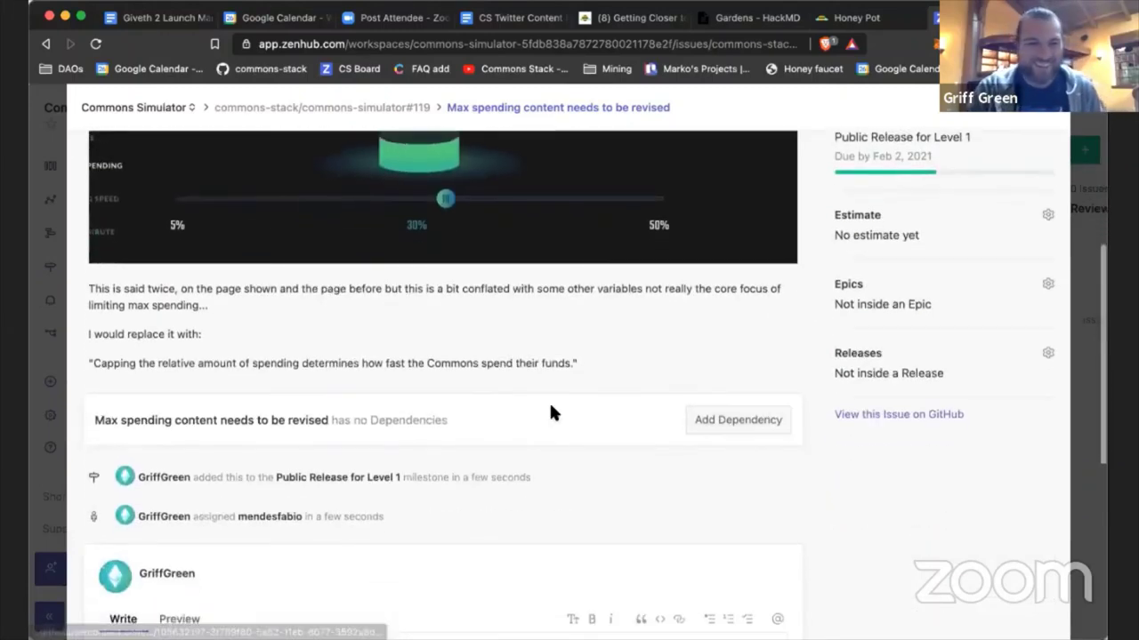
scroll(552, 408, "up", 10)
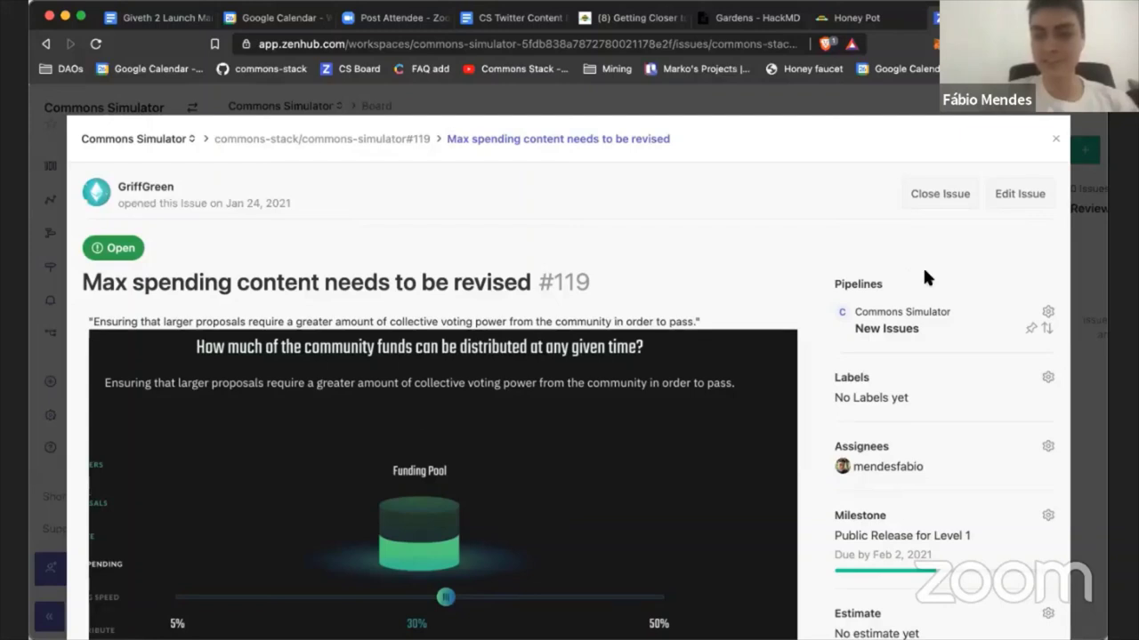
left_click(920, 202)
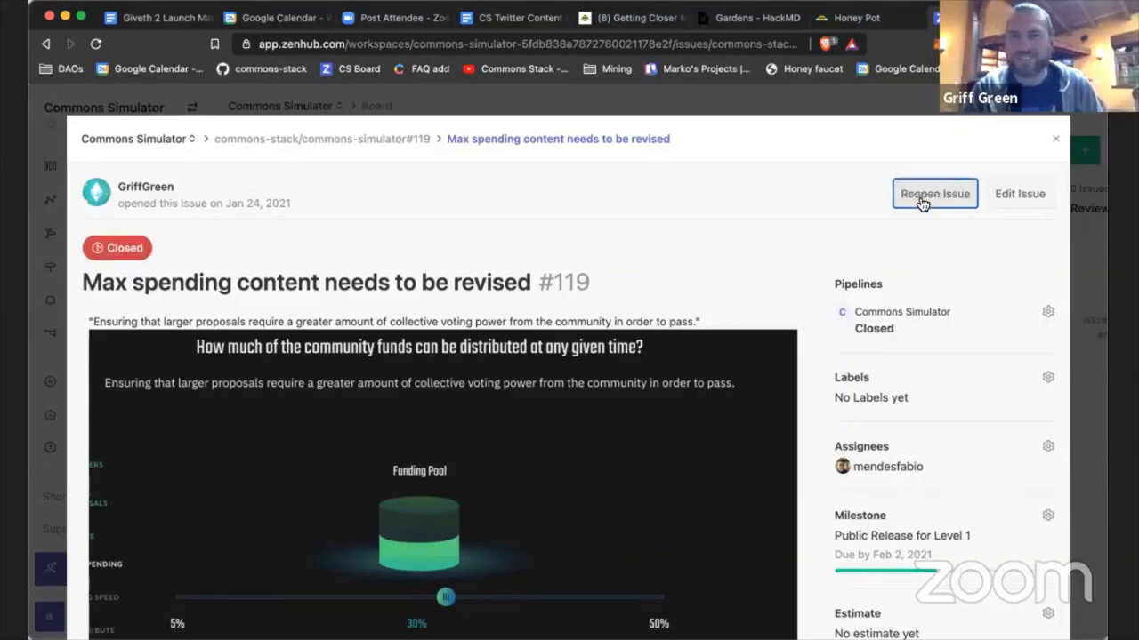
left_click(340, 104)
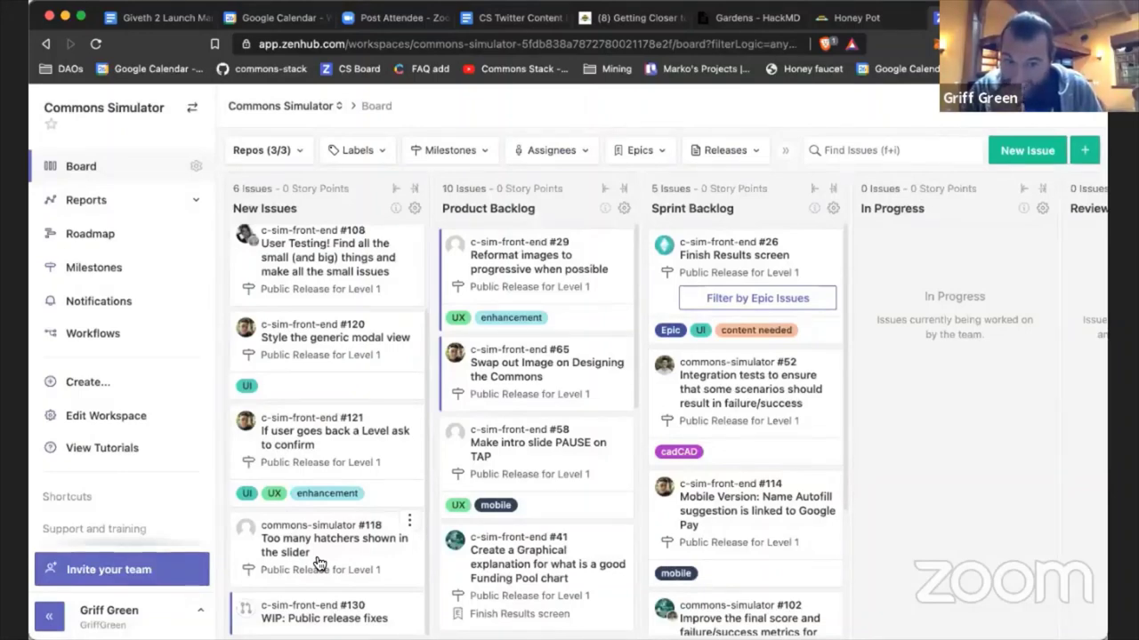
scroll(344, 465, "up", 2)
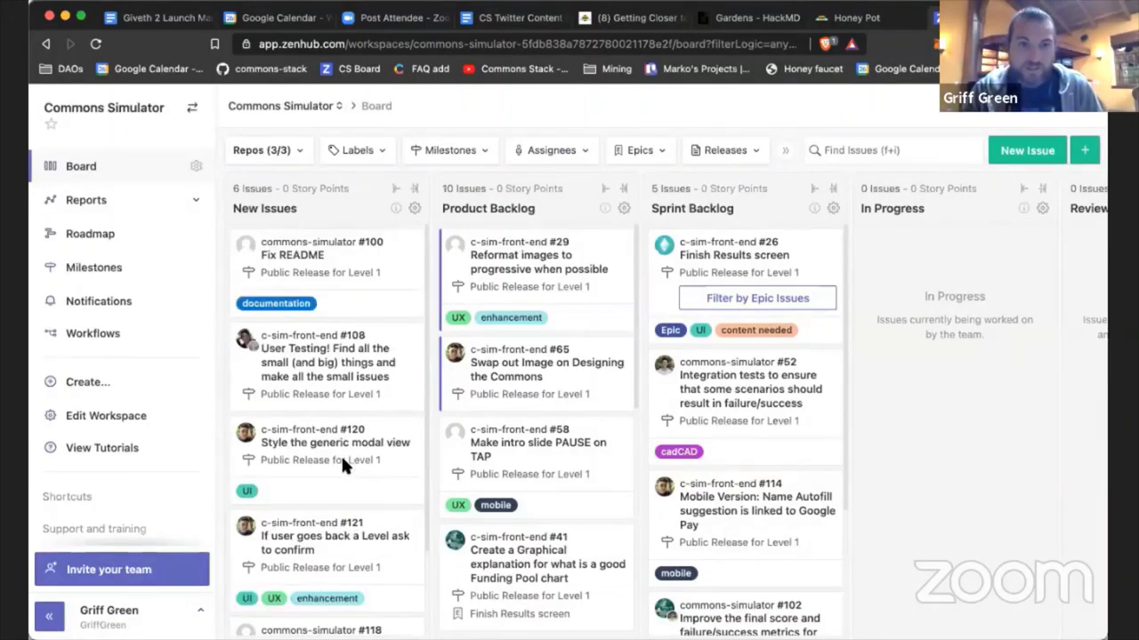
scroll(338, 440, "down", 2)
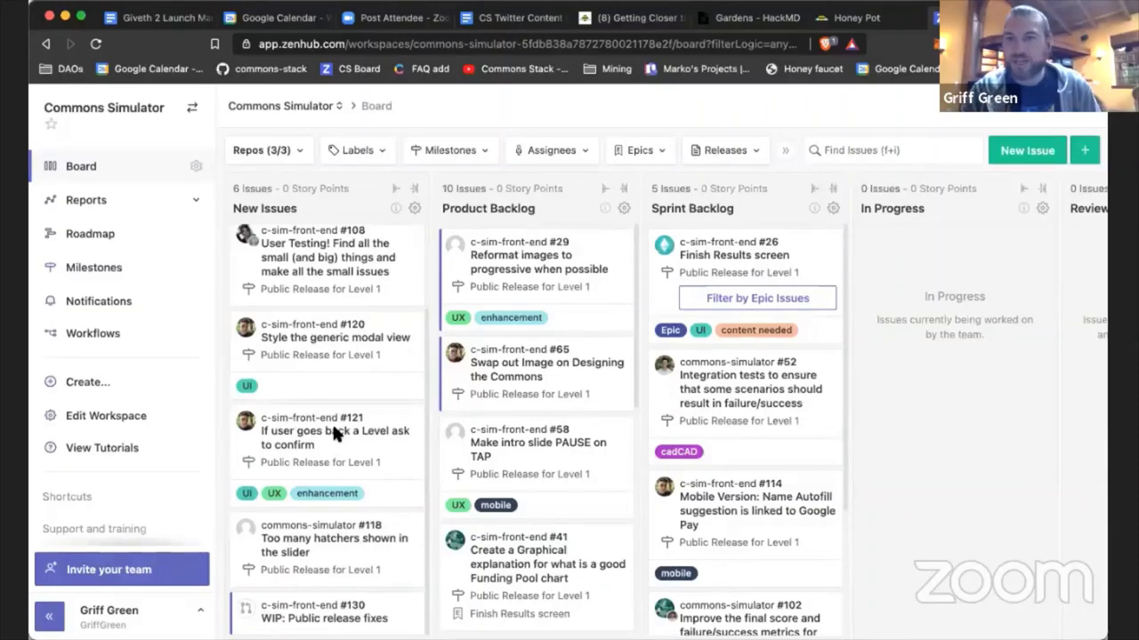
Check which repositories the board's issue filter includes, leaving the selection as it is.
scroll(334, 431, "up", 2)
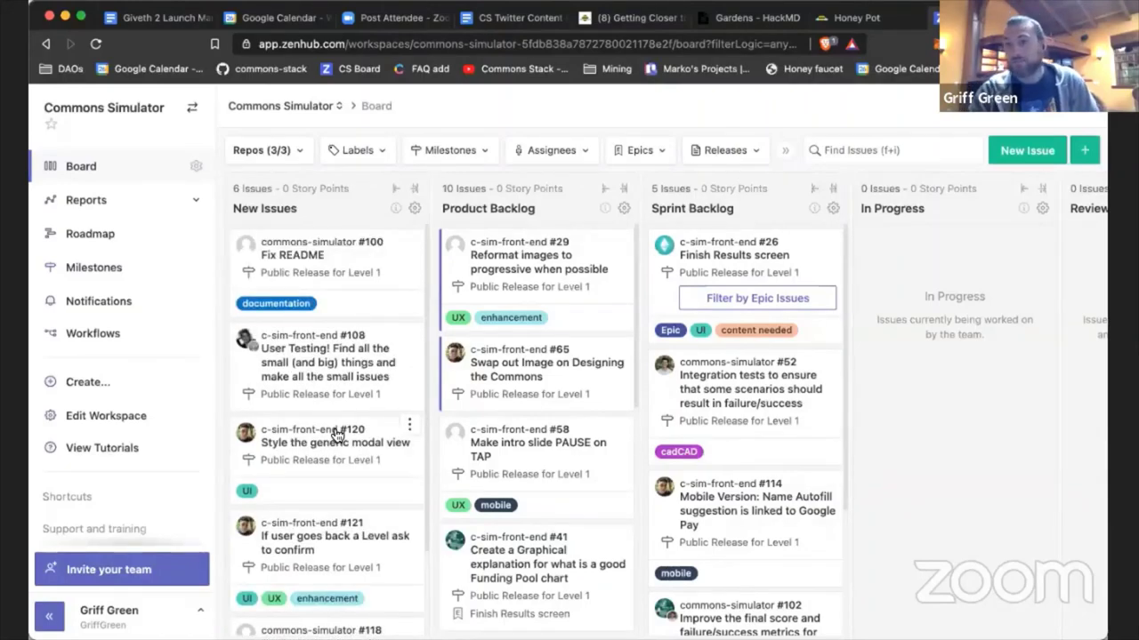
scroll(573, 387, "right", 5)
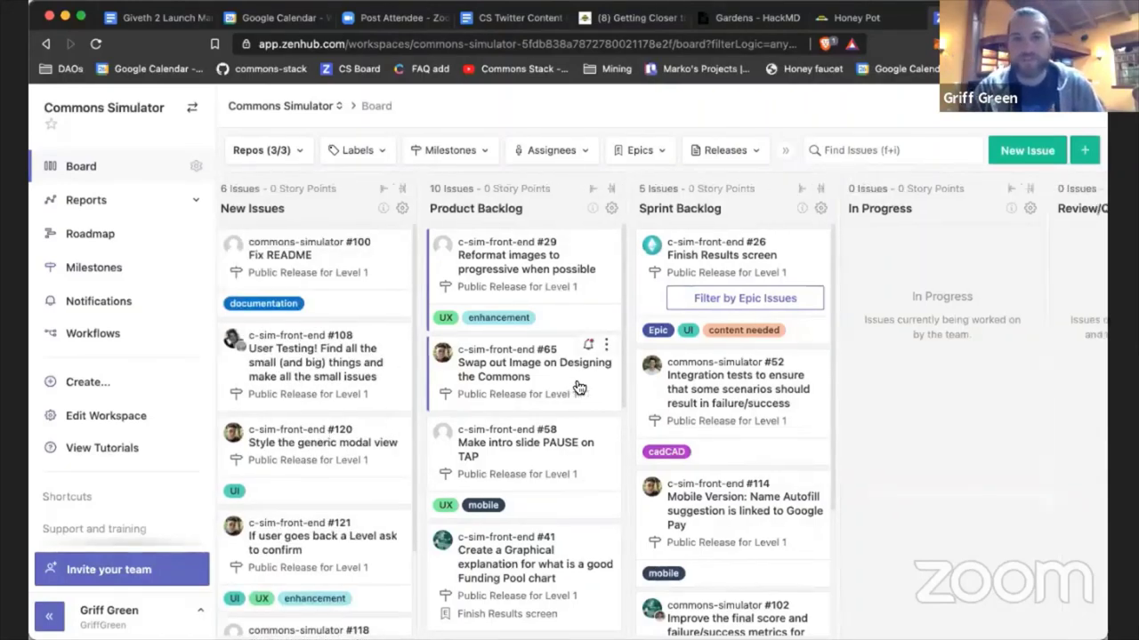
scroll(574, 387, "left", 5)
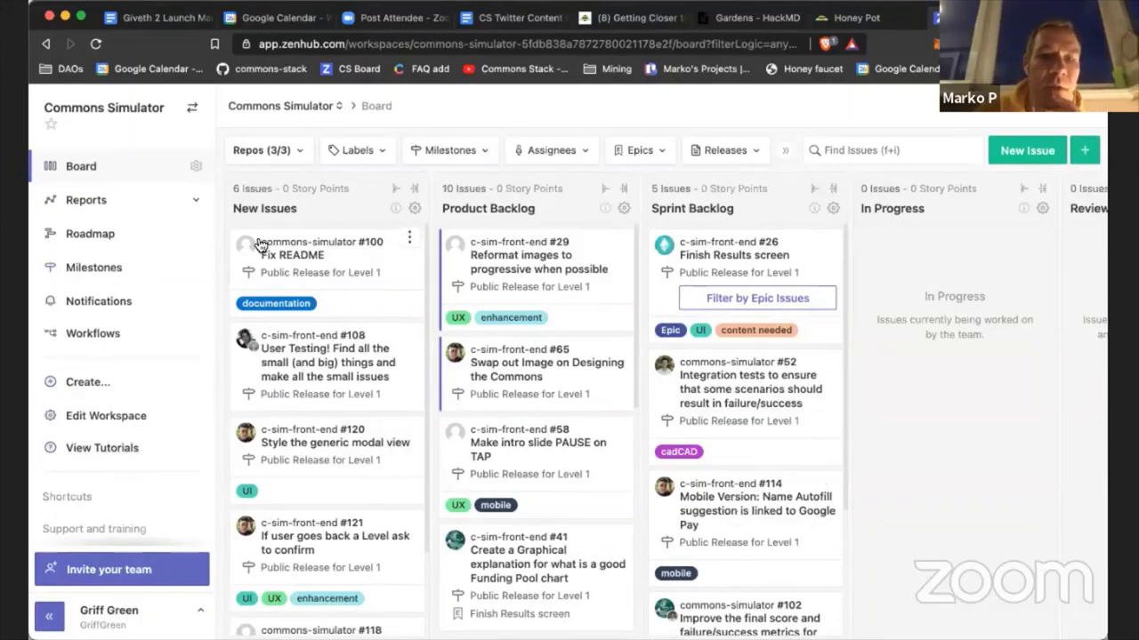
left_click(281, 152)
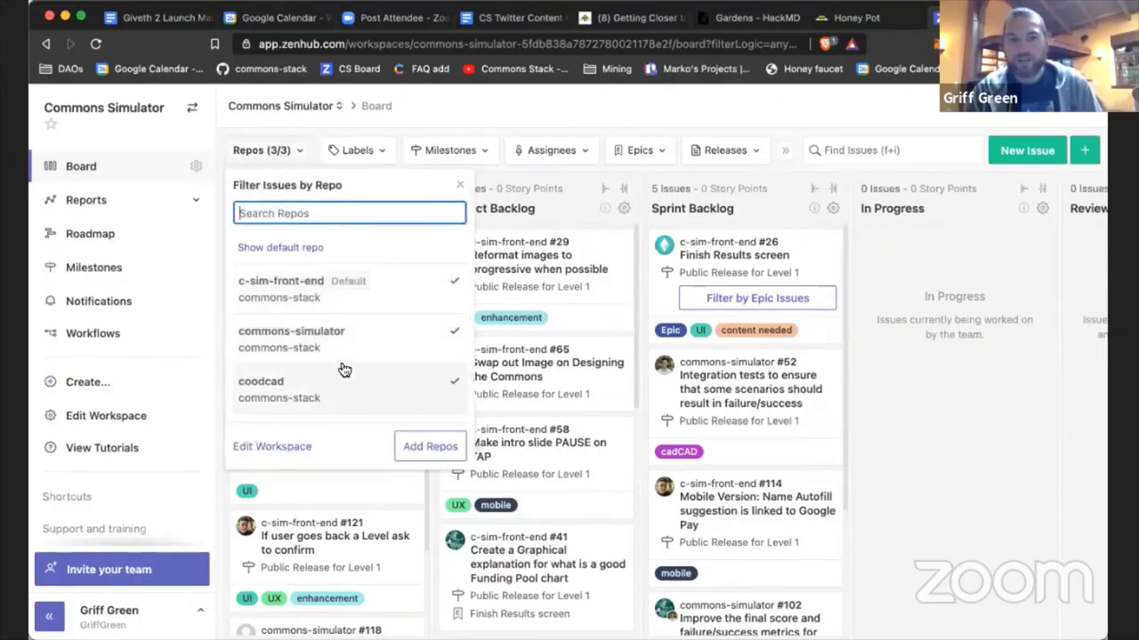
left_click(864, 356)
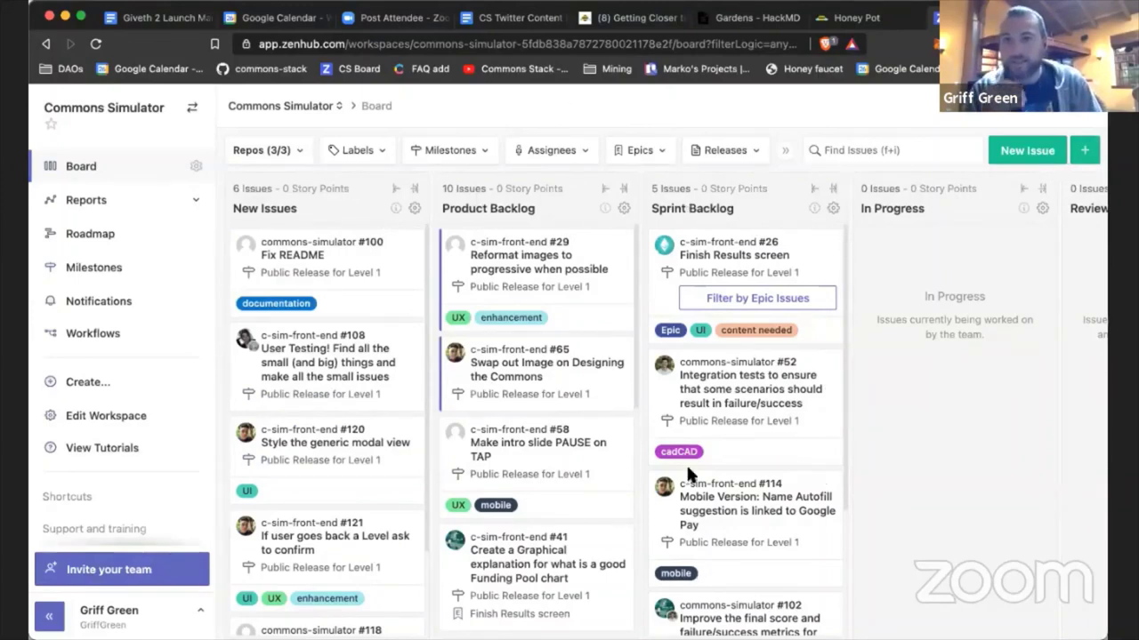
Copy the link for inviting team members to the Commons Simulator workspace and return to the board.
left_click(160, 566)
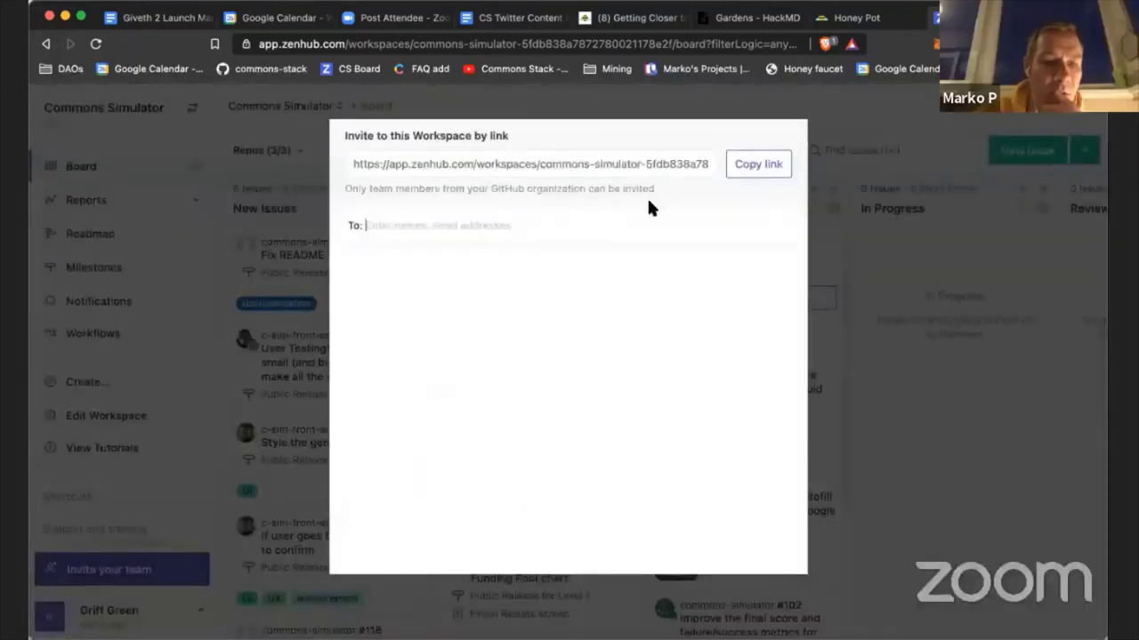
left_click(759, 167)
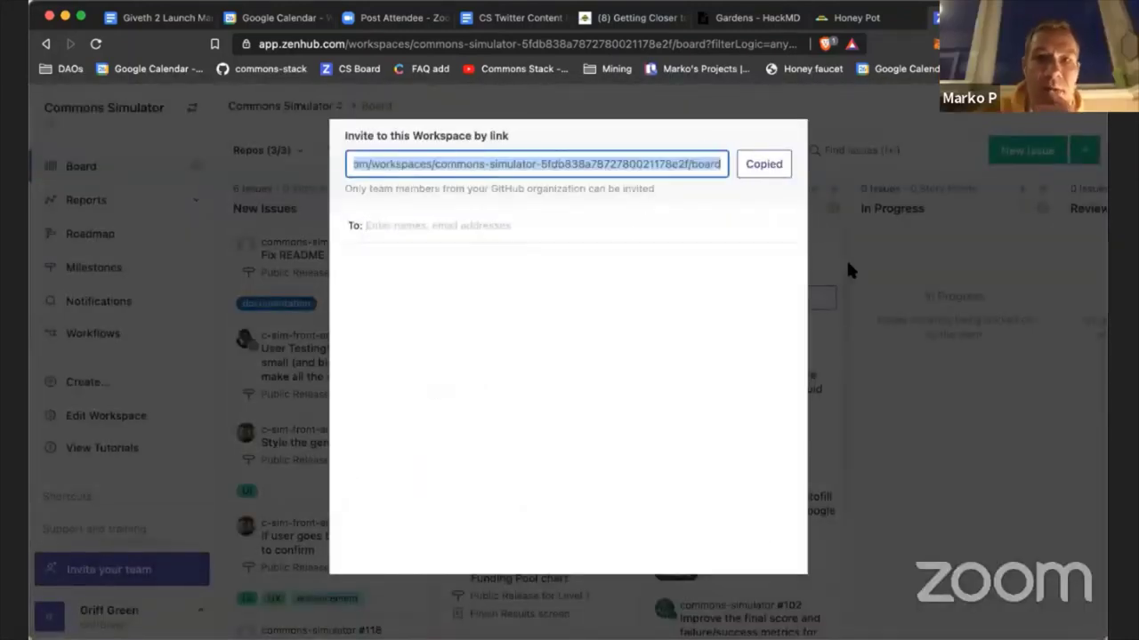
left_click(846, 258)
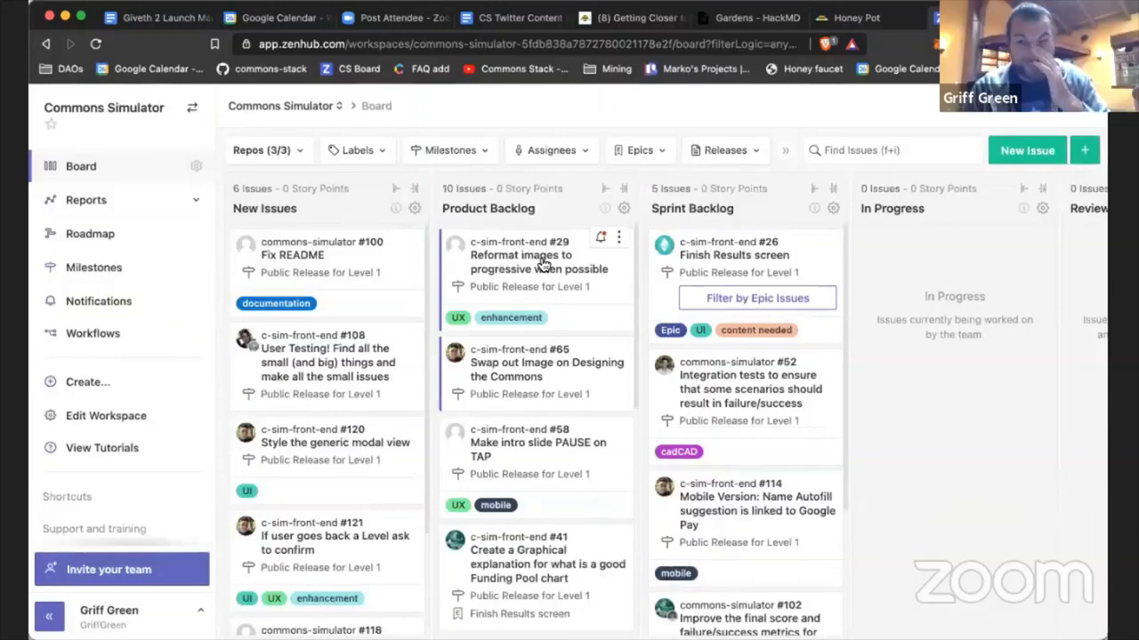